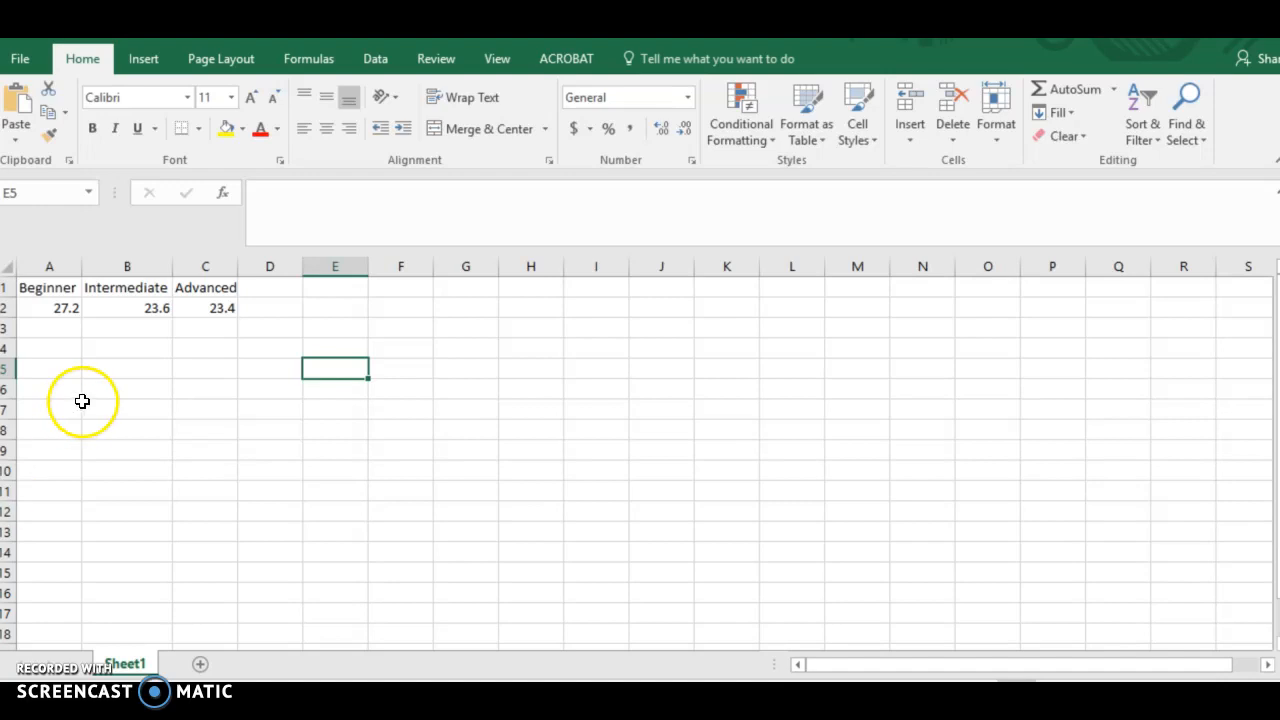
Step: Insert a 2-D clustered column chart from the Beginner, Intermediate and Advanced data in A1:C2
{"action": "left_click_drag", "start_coordinate": [51, 290], "coordinate": [203, 309]}
{"action": "left_click", "coordinate": [145, 59]}
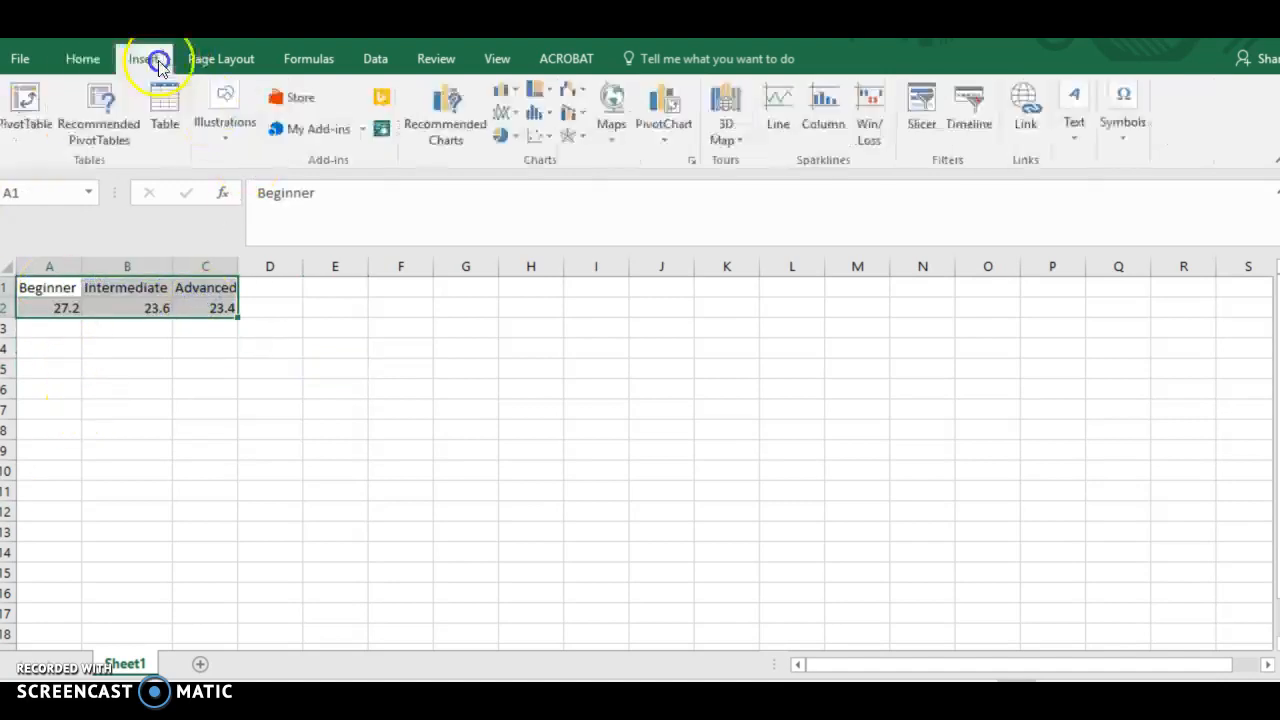
{"action": "left_click", "coordinate": [510, 89]}
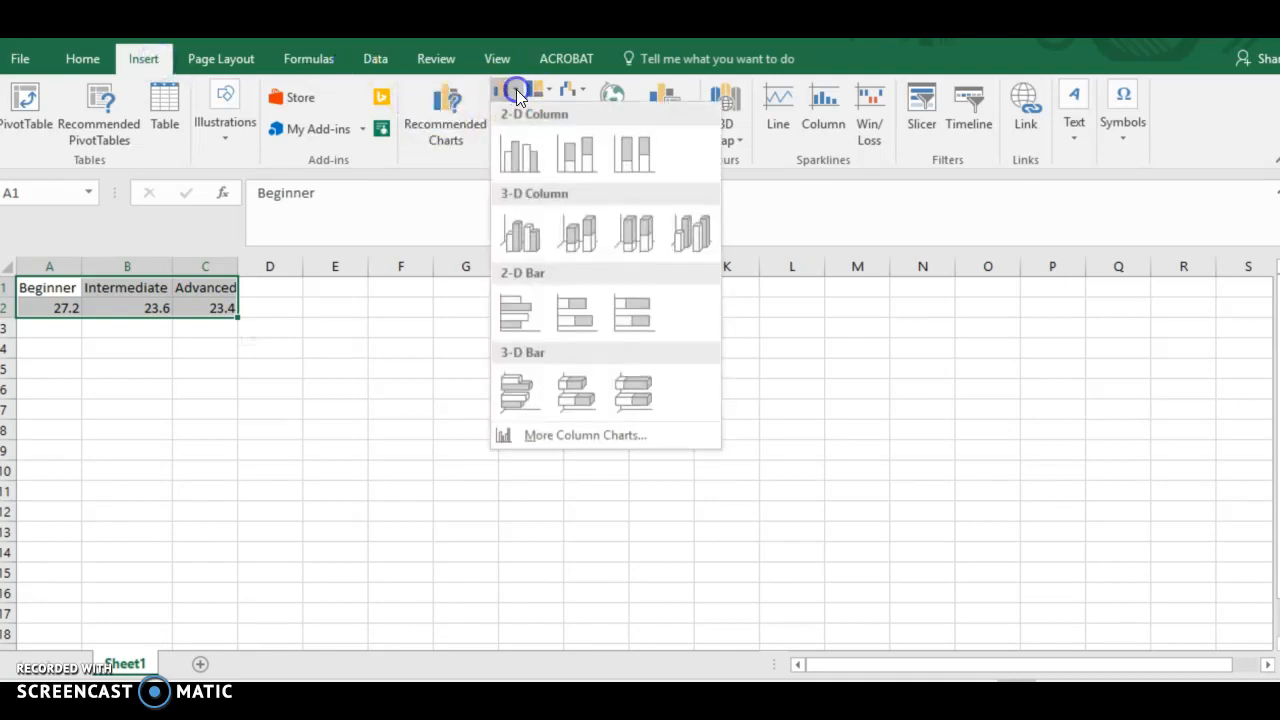
{"action": "left_click", "coordinate": [533, 163]}
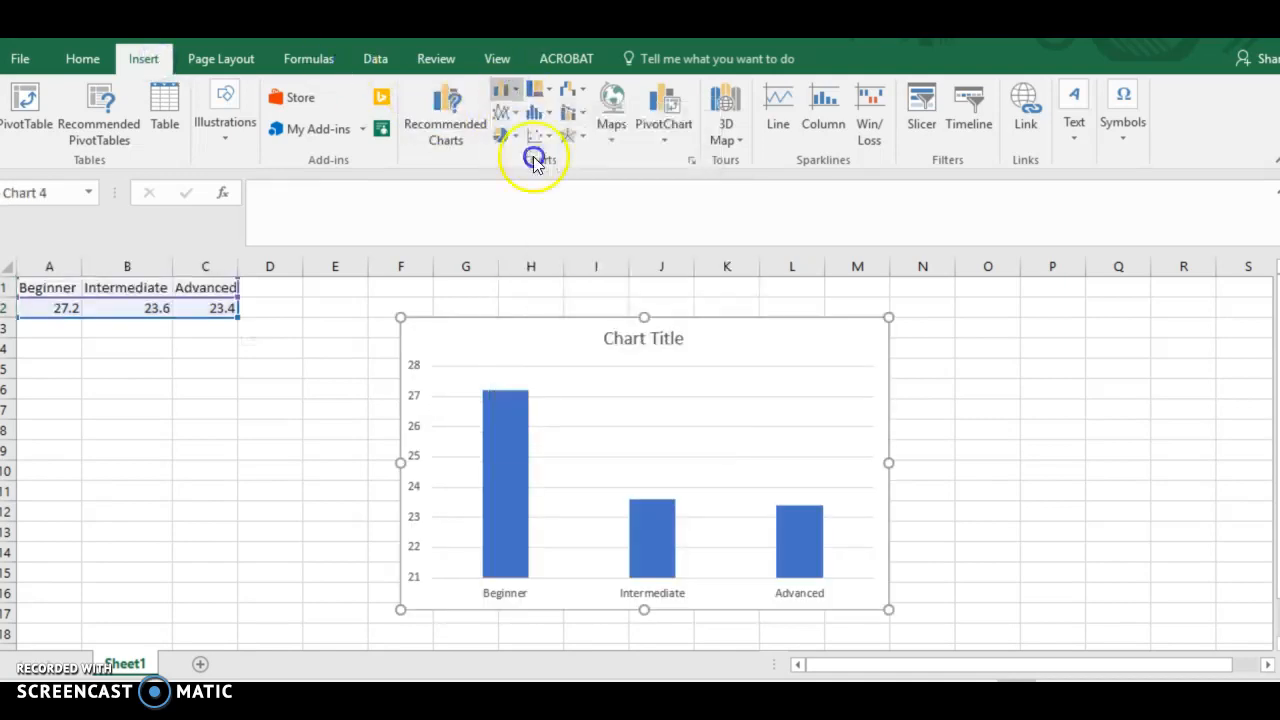
Step: Delete the chart title from the column chart
{"action": "left_click", "coordinate": [674, 336]}
{"action": "left_click", "coordinate": [690, 342]}
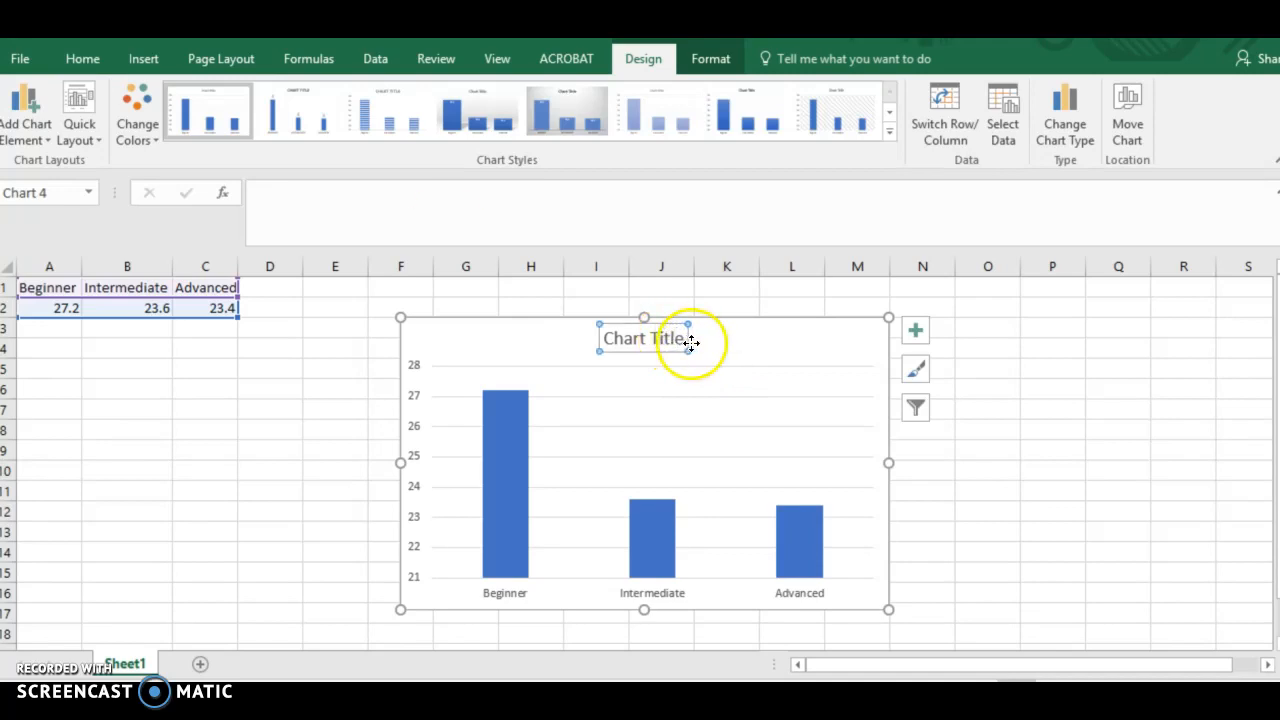
{"action": "key", "text": "Delete"}
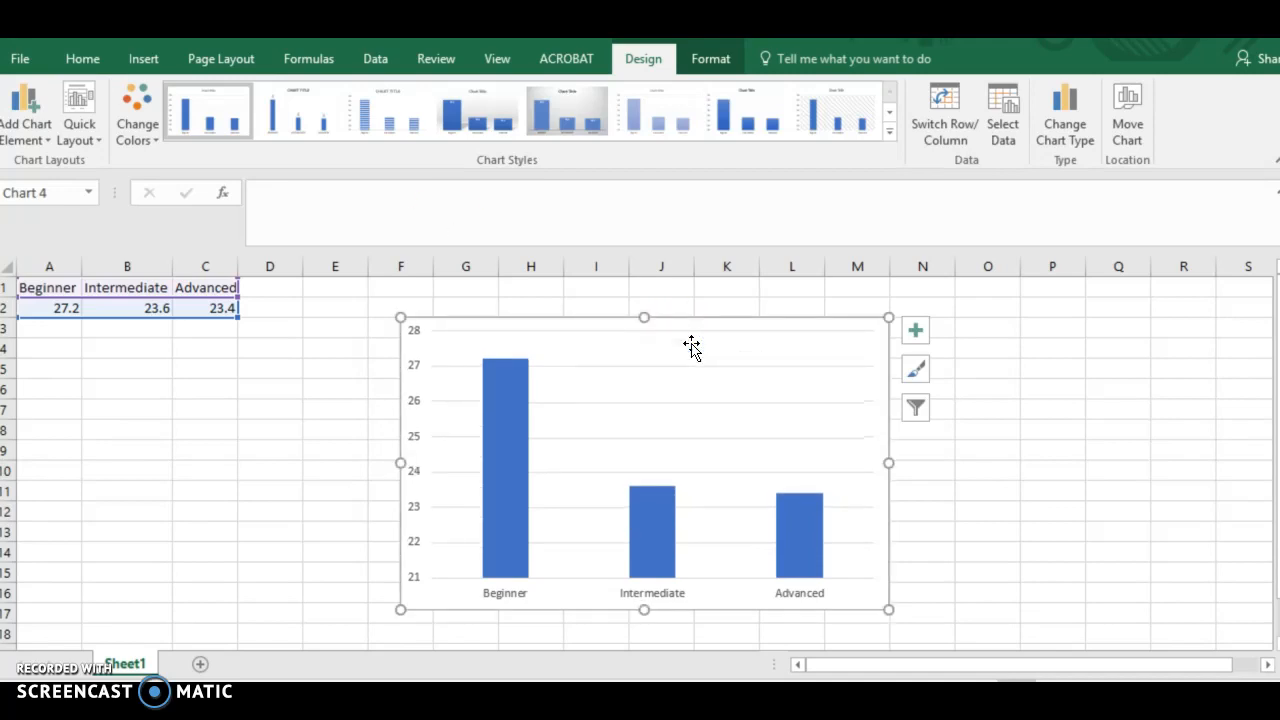
Step: Add axis titles to the chart and set the vertical axis title to "Time"
{"action": "left_click", "coordinate": [915, 330]}
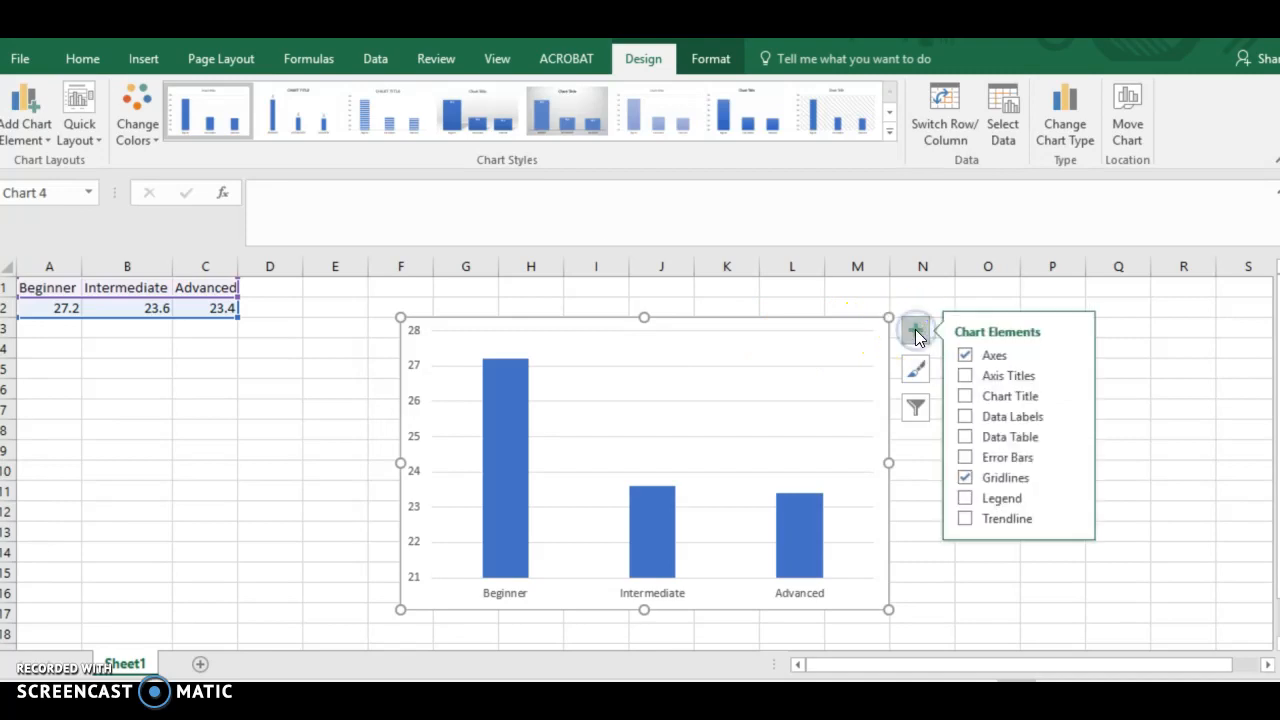
{"action": "left_click", "coordinate": [965, 375]}
{"action": "left_click", "coordinate": [437, 452]}
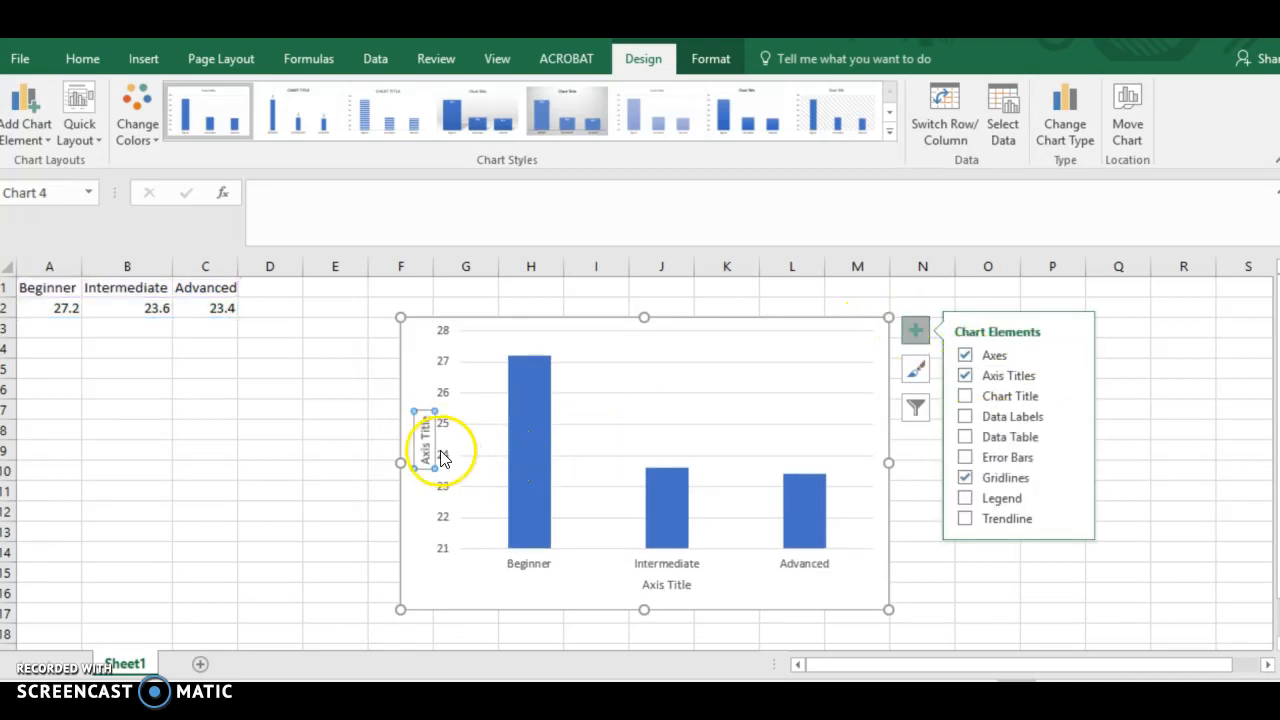
{"action": "triple_click", "coordinate": [428, 455]}
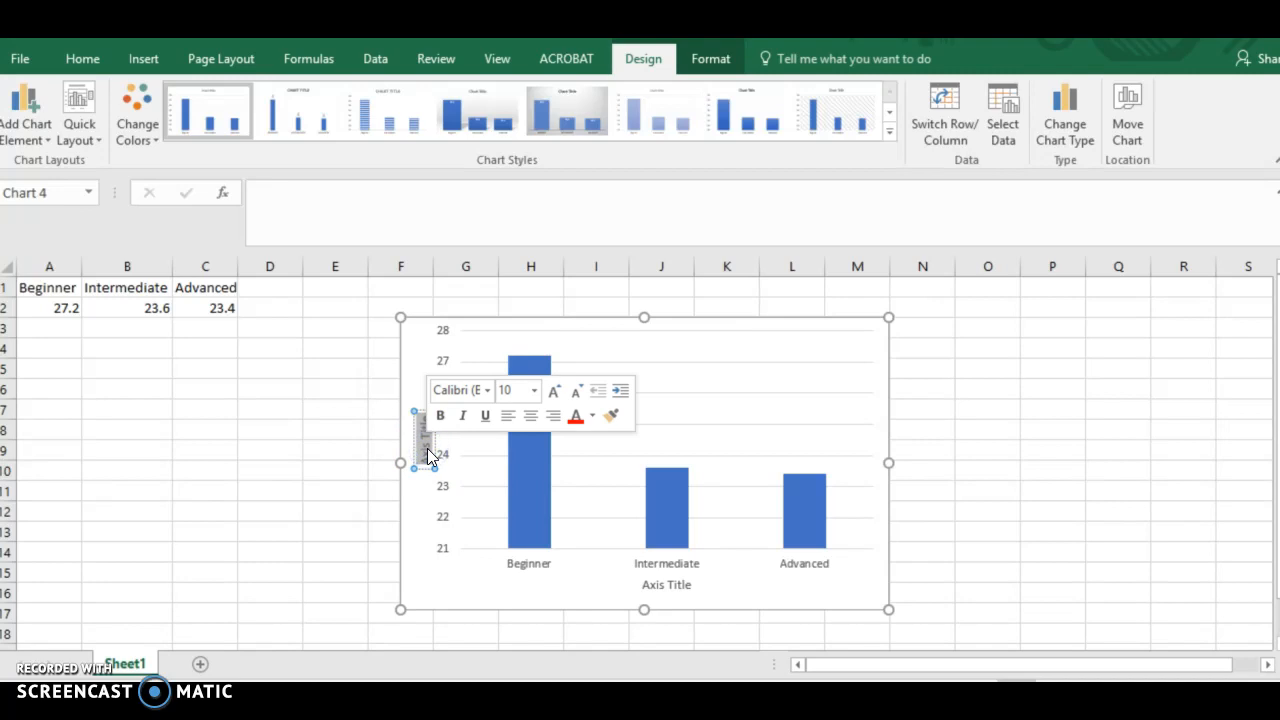
{"action": "type", "text": "Time"}
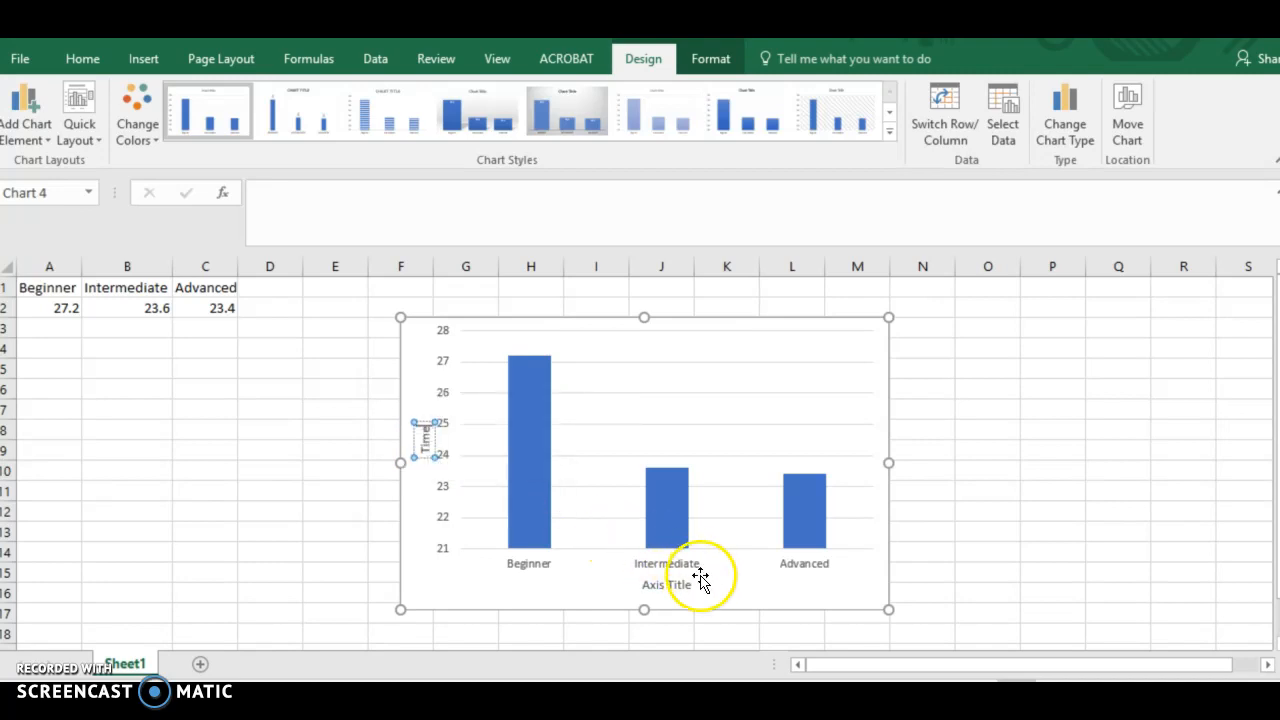
Step: Delete the horizontal axis title and turn off the chart's gridlines
{"action": "left_click", "coordinate": [683, 588]}
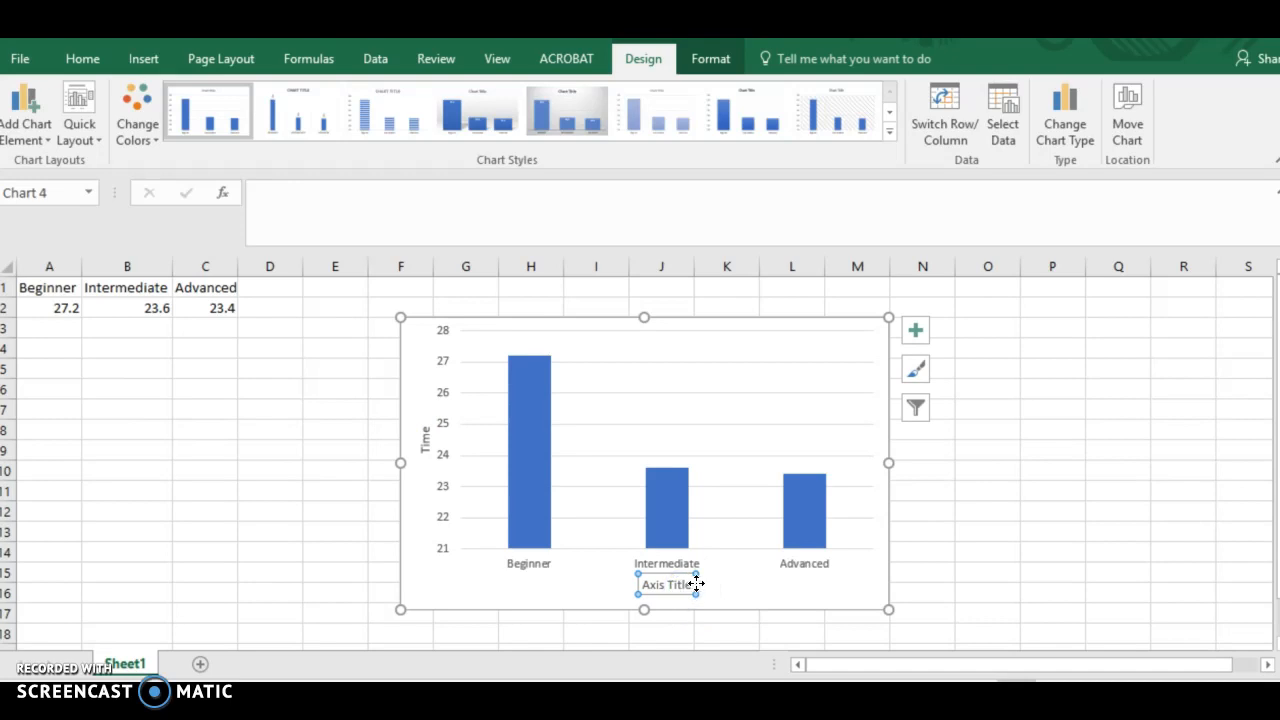
{"action": "key", "text": "Delete"}
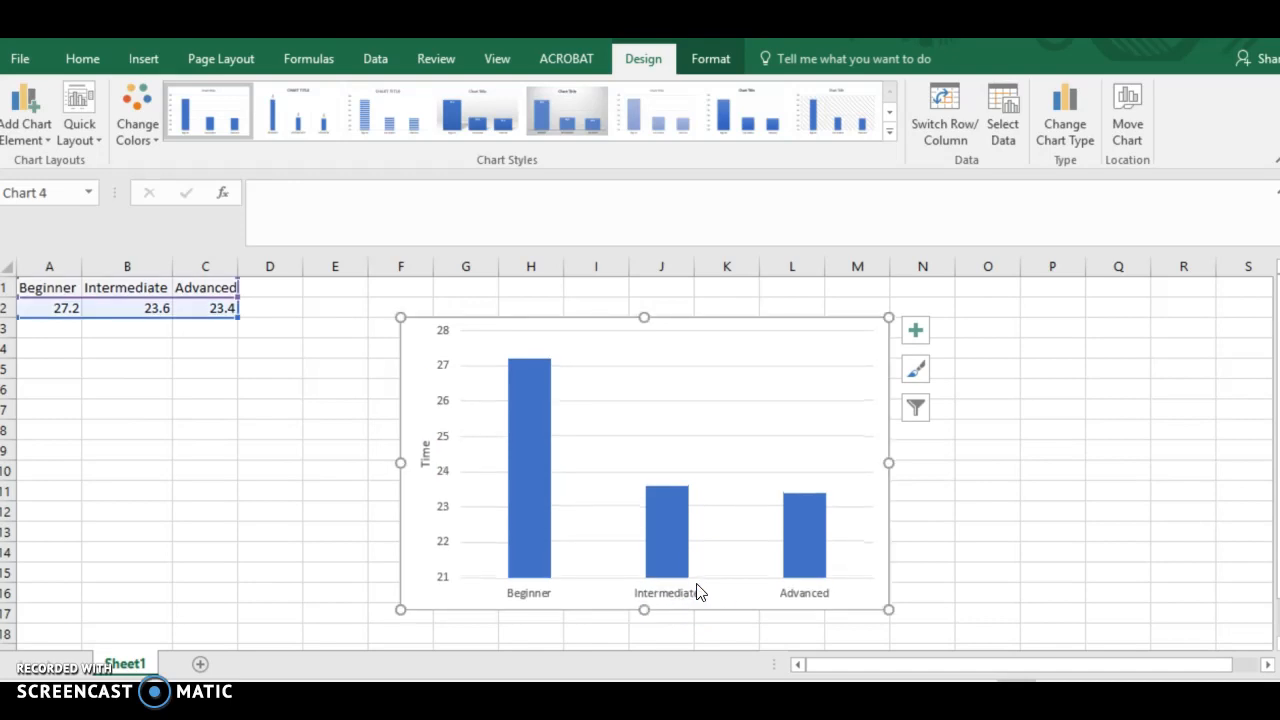
{"action": "left_click", "coordinate": [923, 331]}
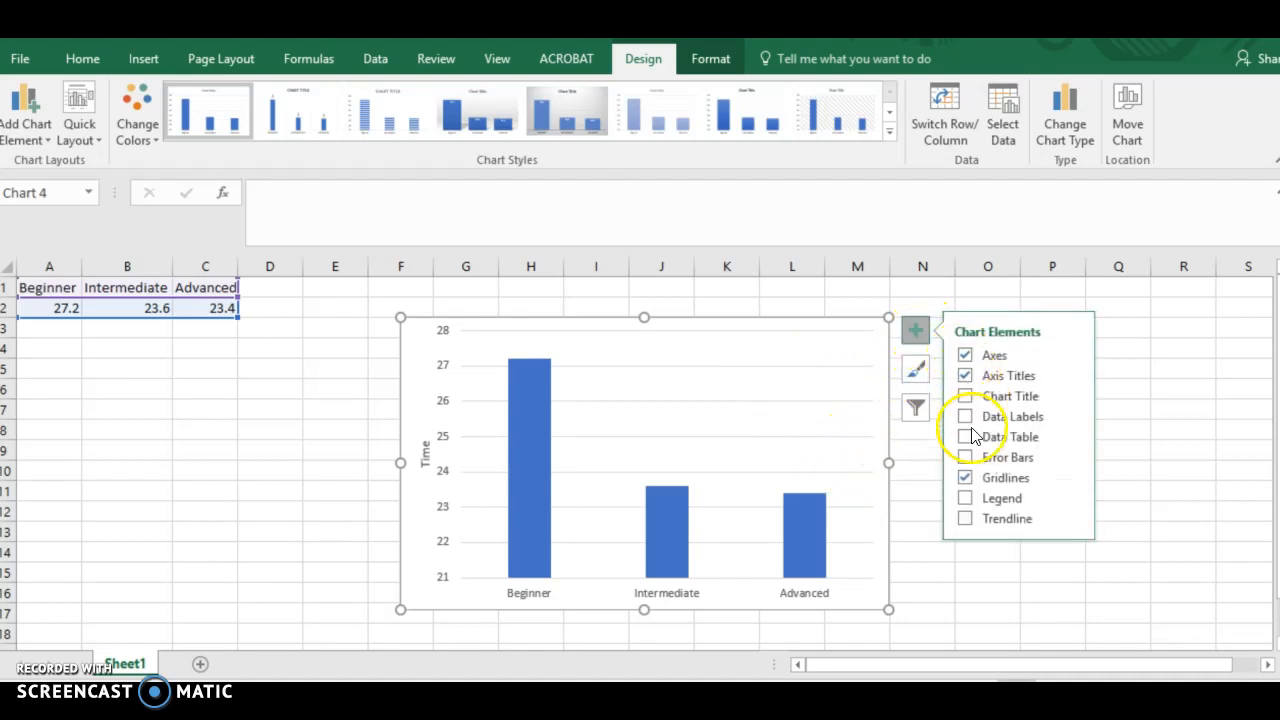
{"action": "left_click", "coordinate": [966, 478]}
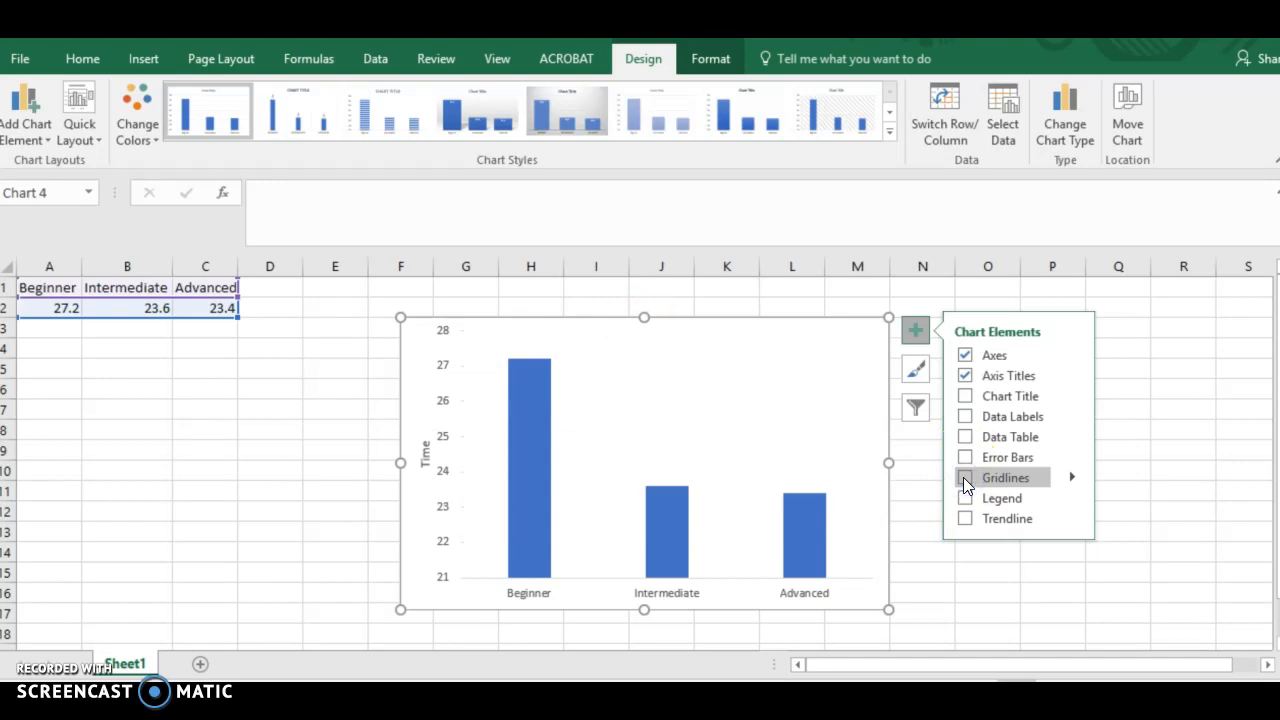
Step: Fill all the columns of the chart's data series with black and deselect the chart
{"action": "left_click", "coordinate": [810, 548]}
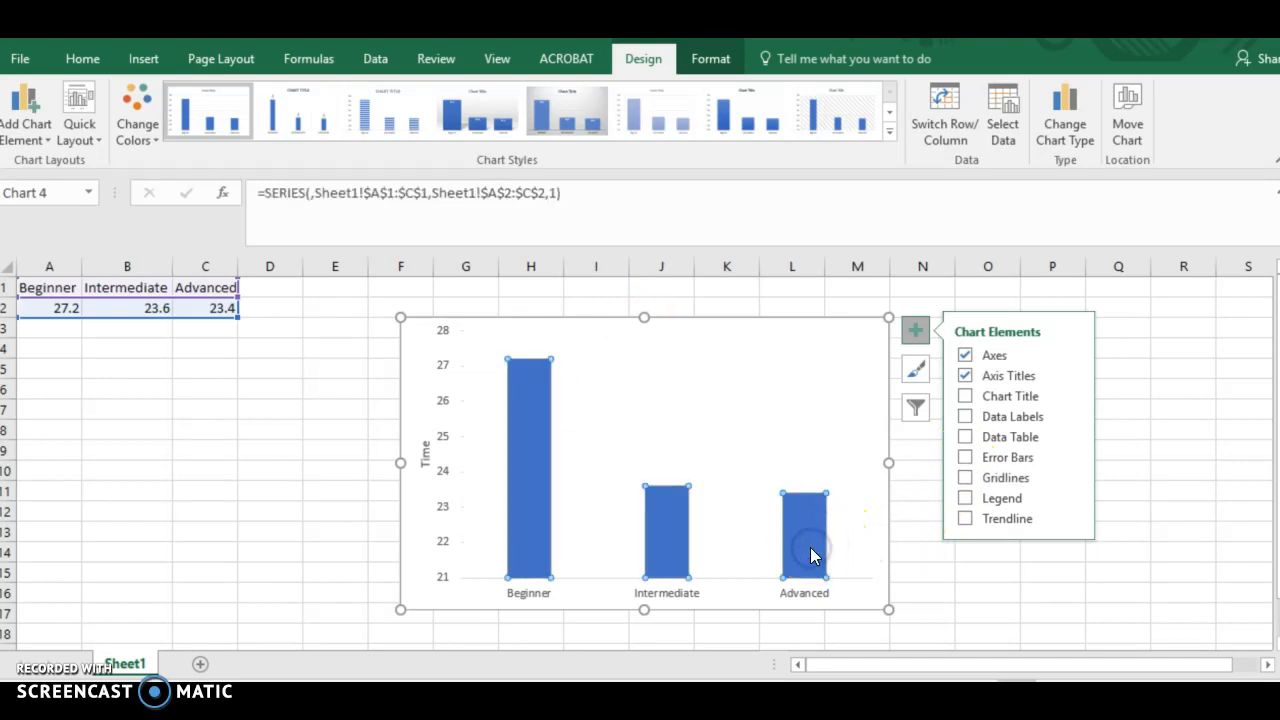
{"action": "left_click", "coordinate": [710, 58]}
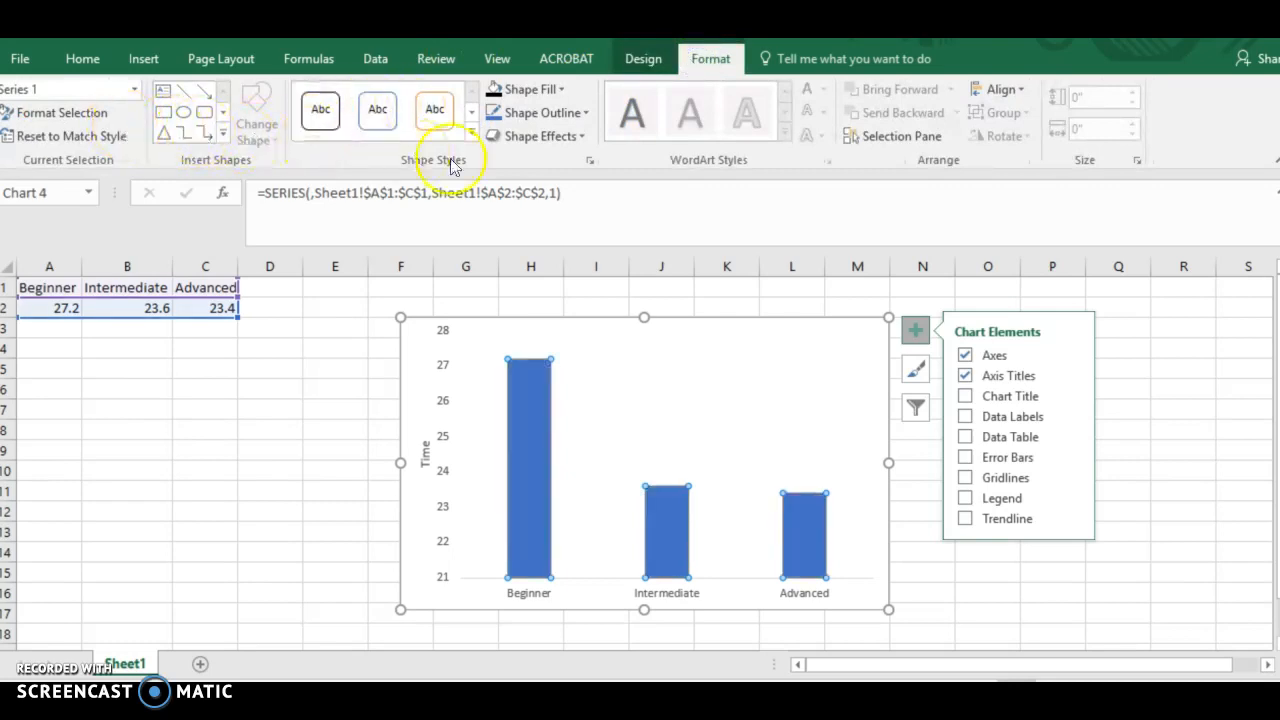
{"action": "left_click", "coordinate": [550, 89]}
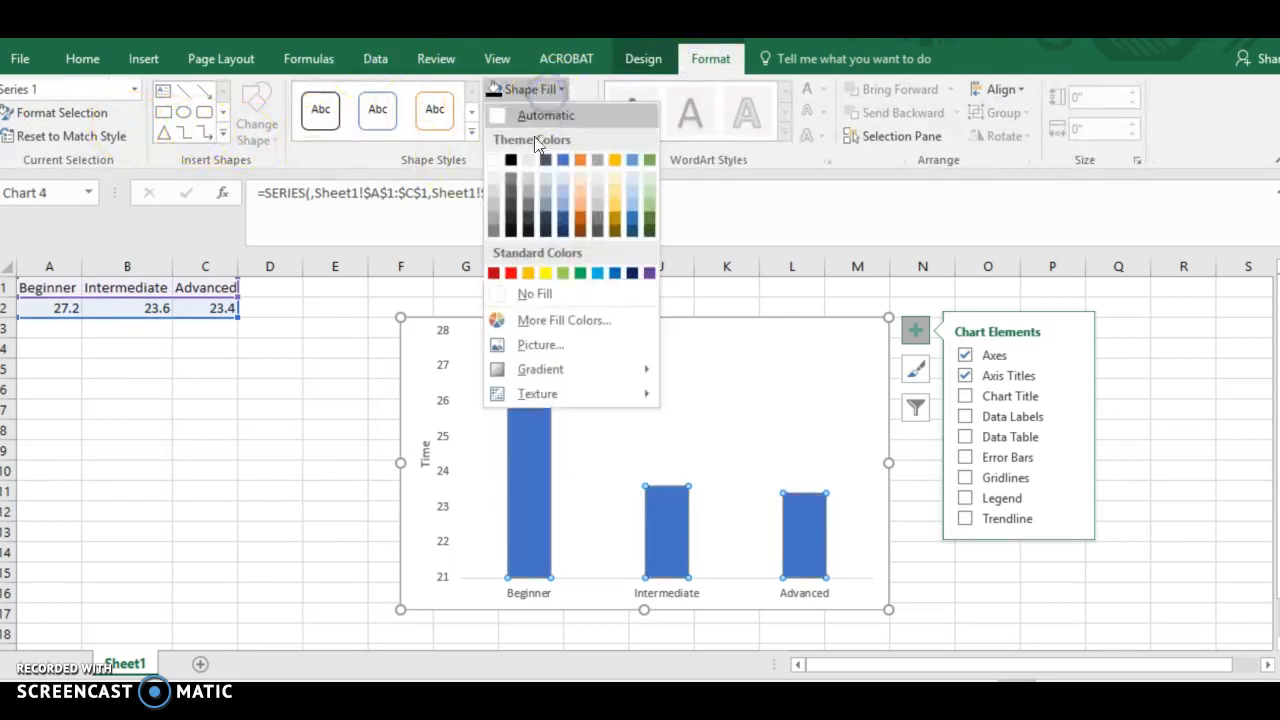
{"action": "left_click", "coordinate": [511, 160]}
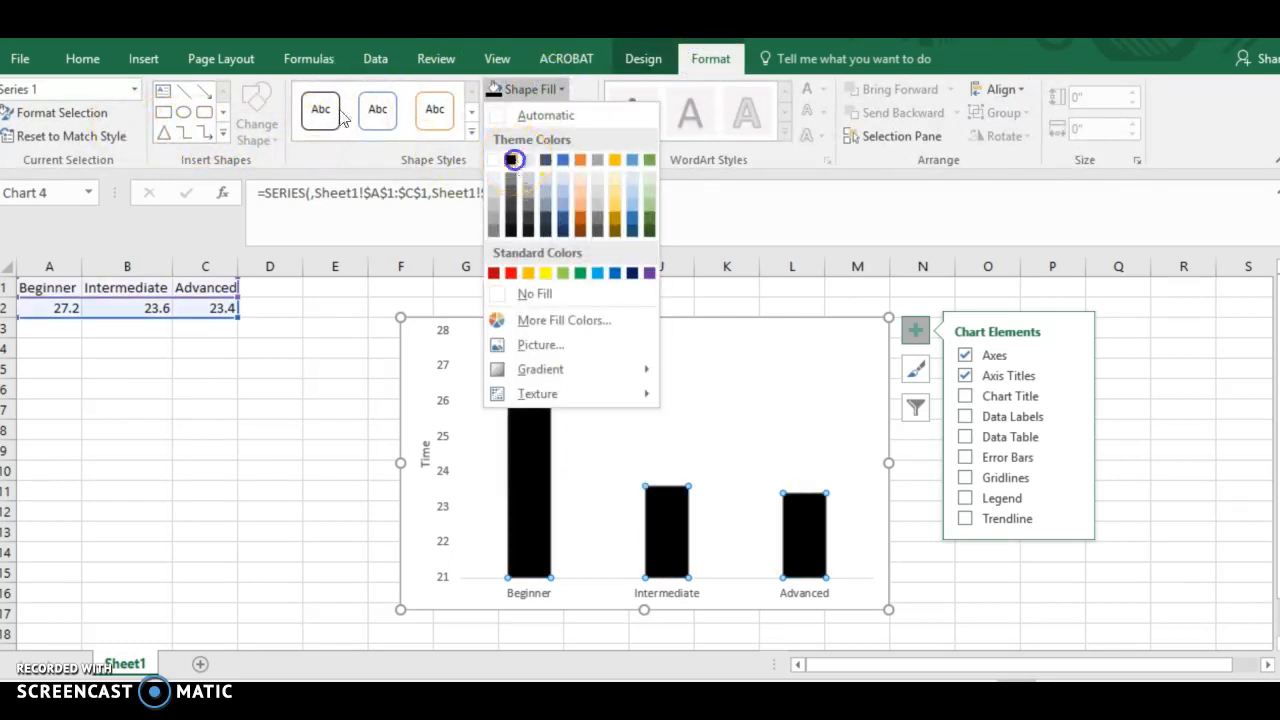
{"action": "left_click", "coordinate": [922, 457]}
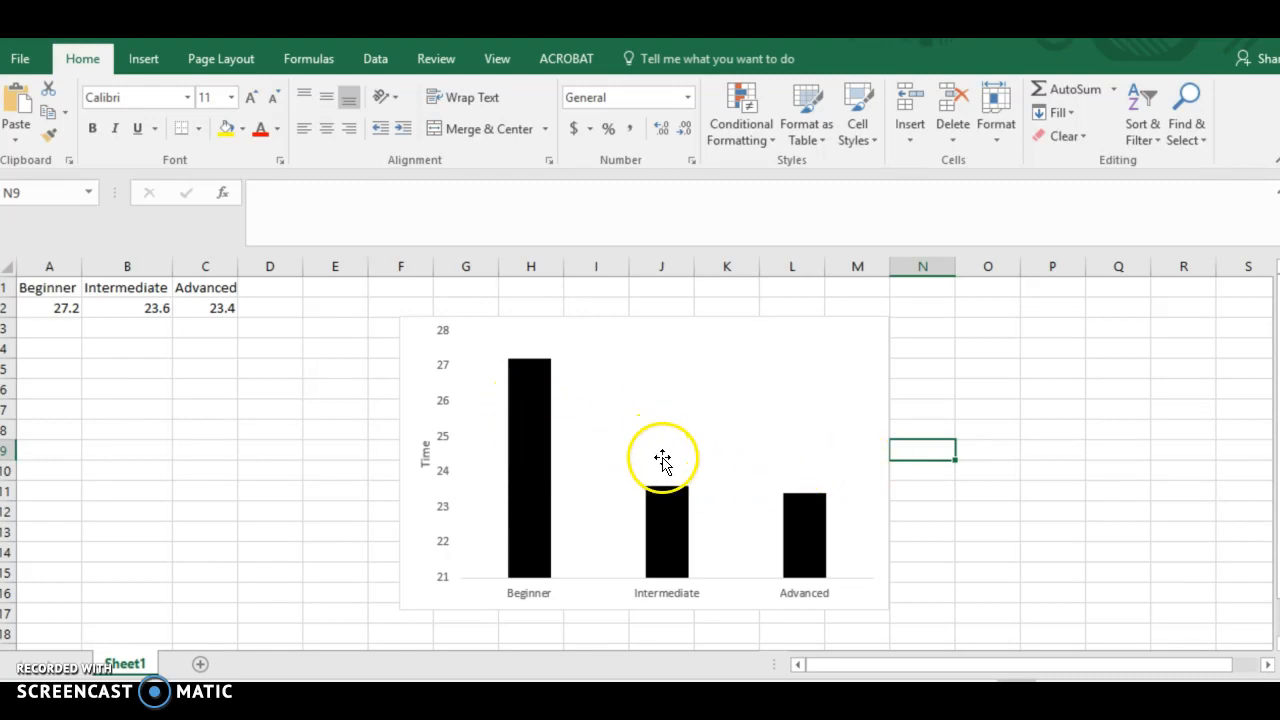
{"action": "mouse_move", "coordinate": [540, 460]}
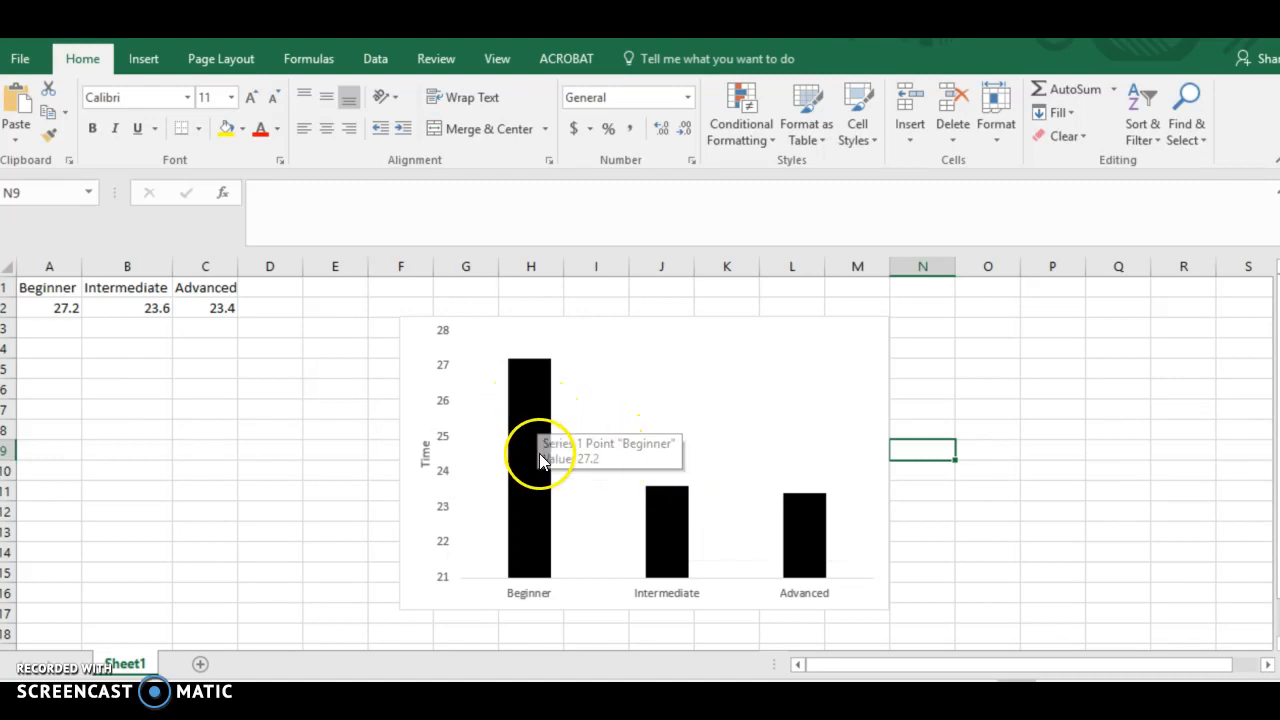
{"action": "mouse_move", "coordinate": [798, 527]}
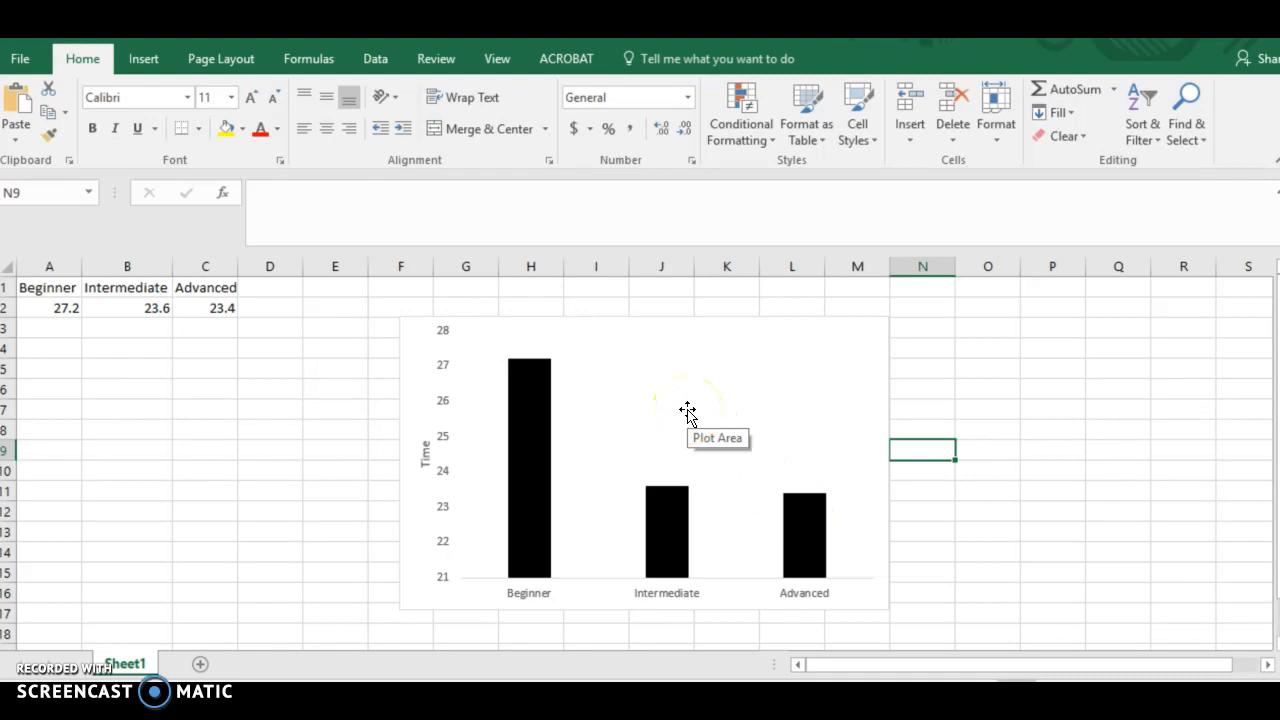
{"action": "left_click", "coordinate": [143, 60]}
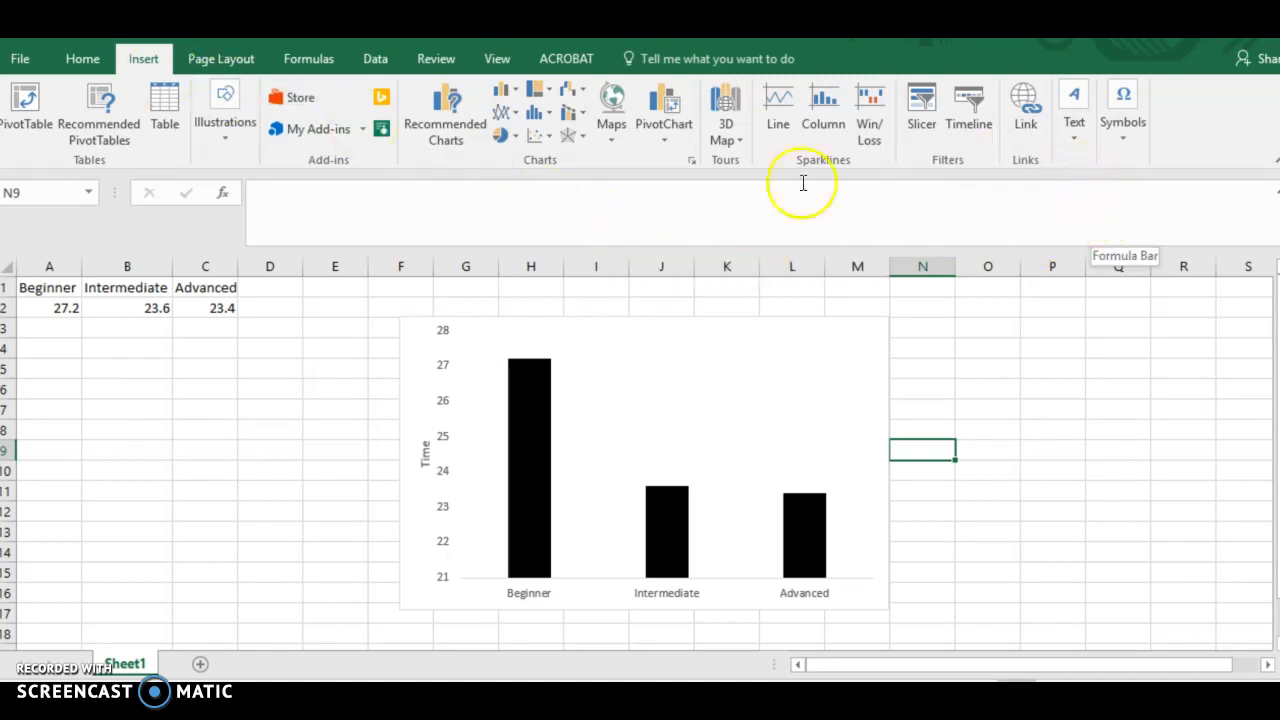
{"action": "left_click", "coordinate": [90, 60]}
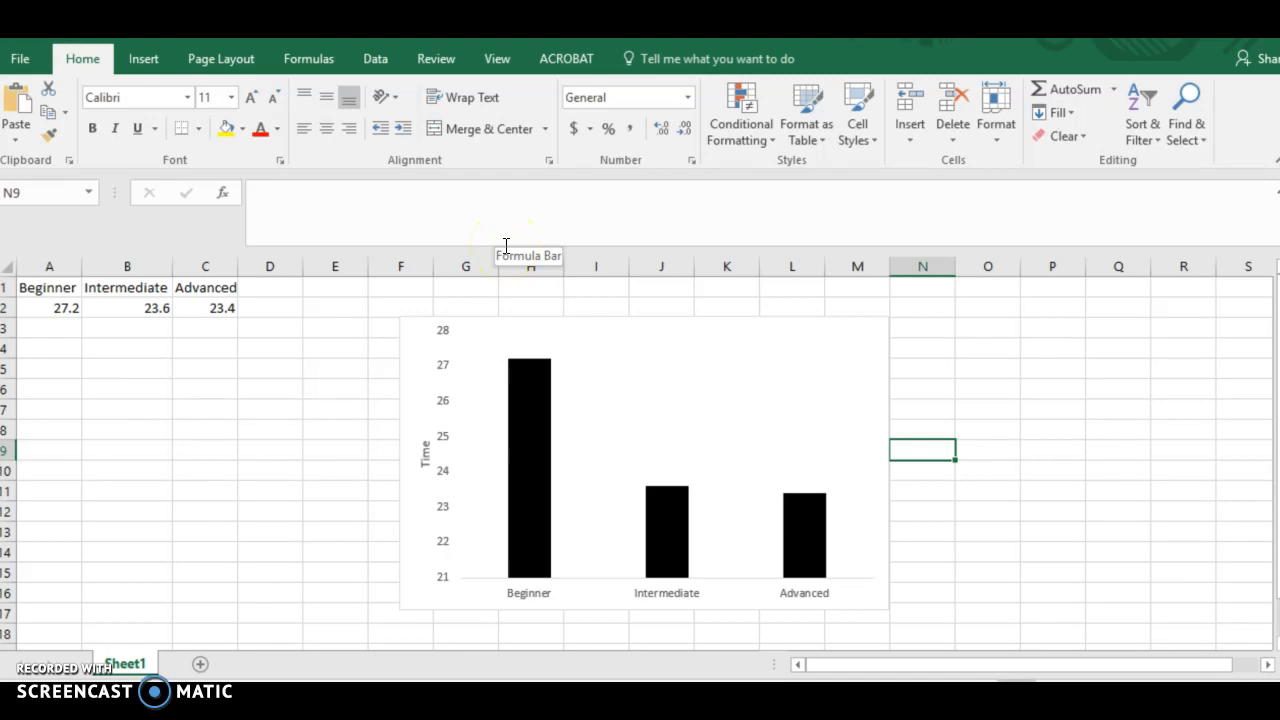
{"action": "left_click", "coordinate": [975, 410]}
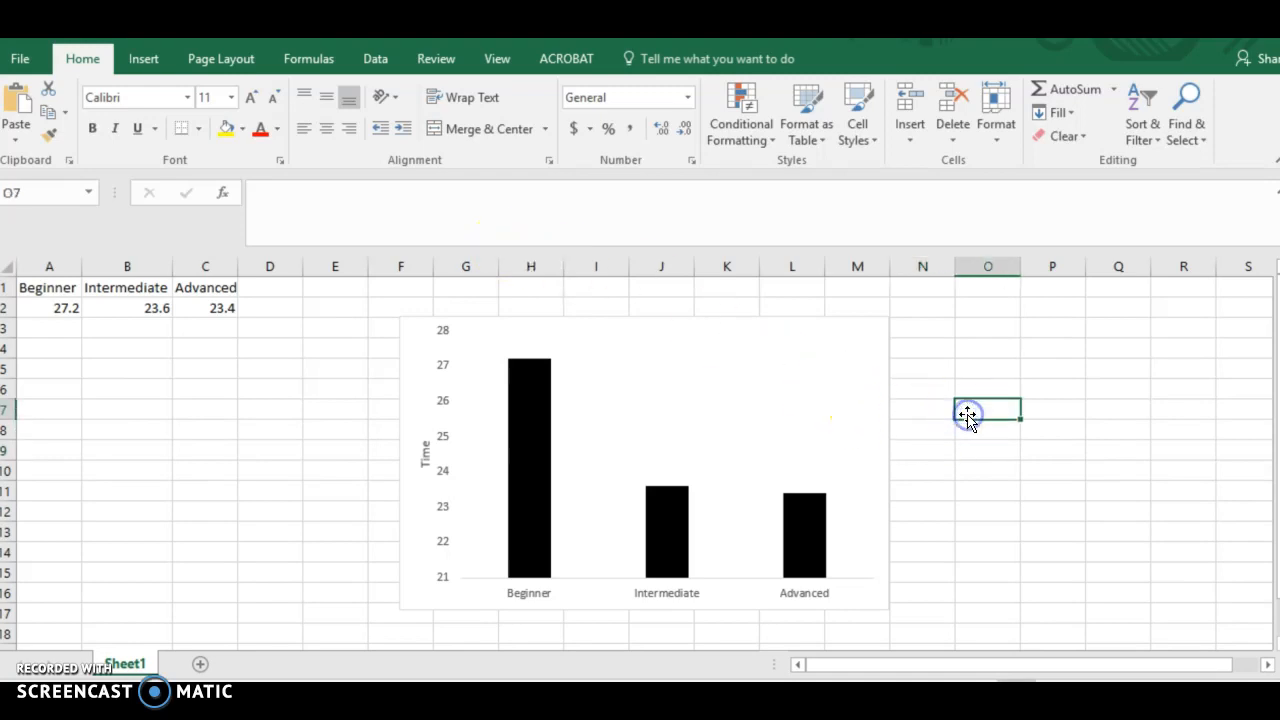
Step: Draw a right brace shape about 1.66" by 0.19", rotate it to horizontal and place it above the Beginner and Intermediate columns
{"action": "left_click", "coordinate": [143, 60]}
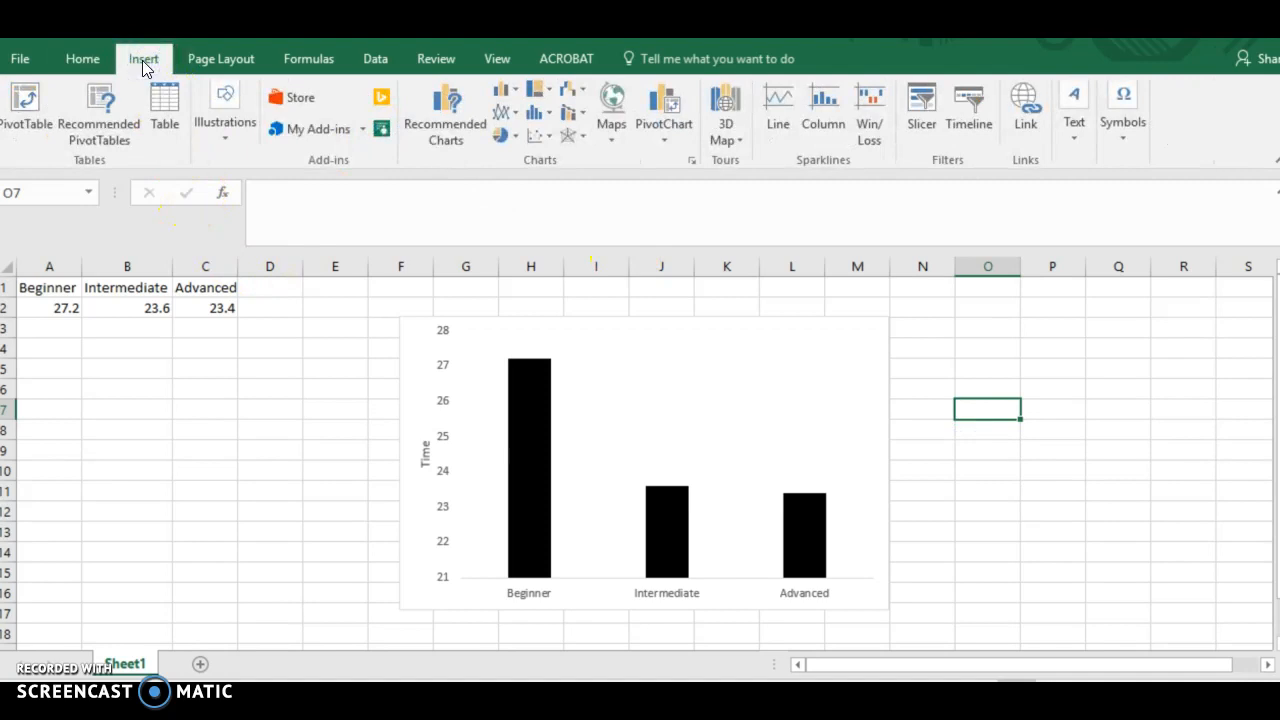
{"action": "left_click", "coordinate": [226, 143]}
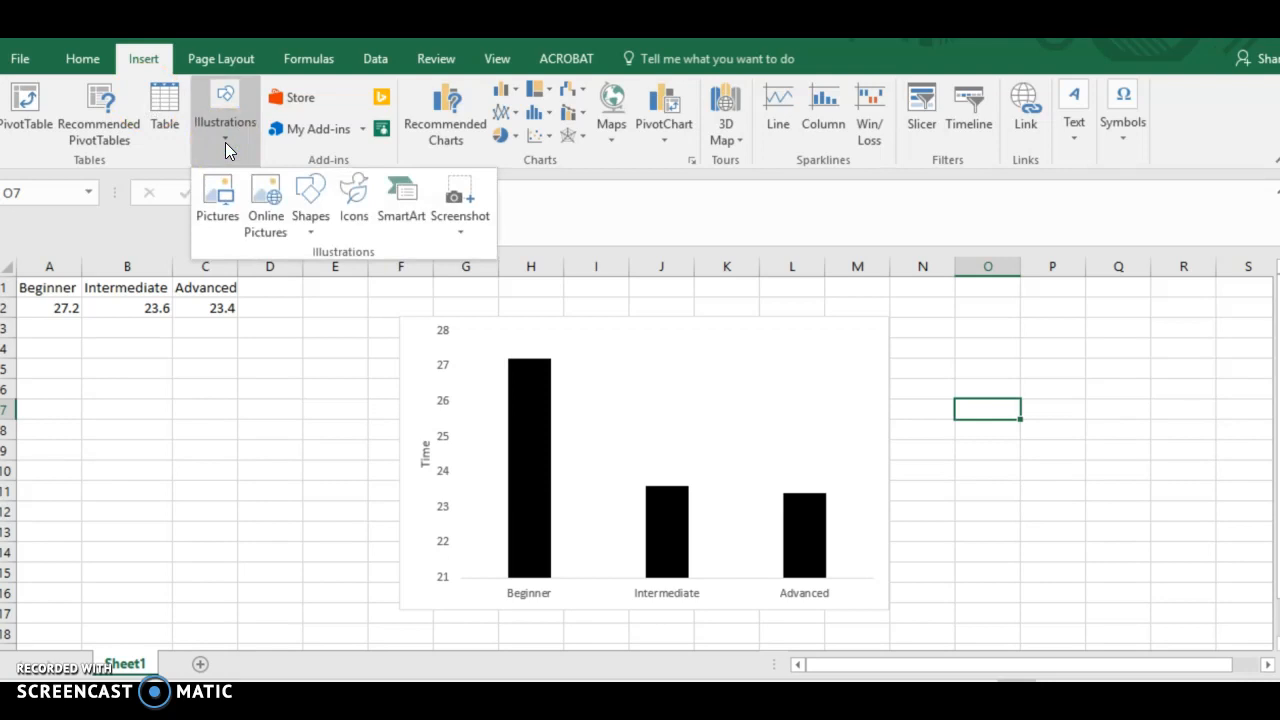
{"action": "left_click", "coordinate": [311, 232]}
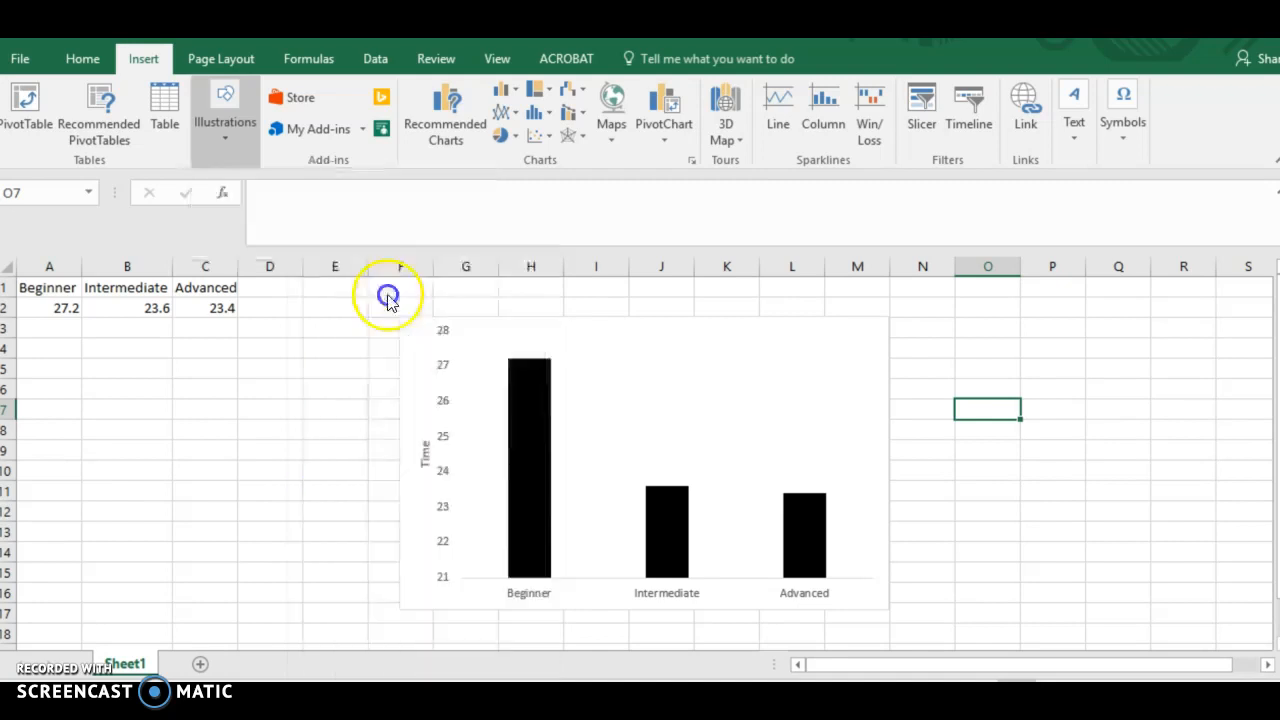
{"action": "left_click", "coordinate": [385, 295]}
{"action": "mouse_move", "coordinate": [572, 350]}
{"action": "left_mouse_down"}
{"action": "mouse_move", "coordinate": [594, 360]}
{"action": "mouse_move", "coordinate": [617, 429]}
{"action": "mouse_move", "coordinate": [611, 486]}
{"action": "mouse_move", "coordinate": [590, 512]}
{"action": "left_mouse_up"}
{"action": "left_click_drag", "start_coordinate": [583, 314], "coordinate": [613, 329]}
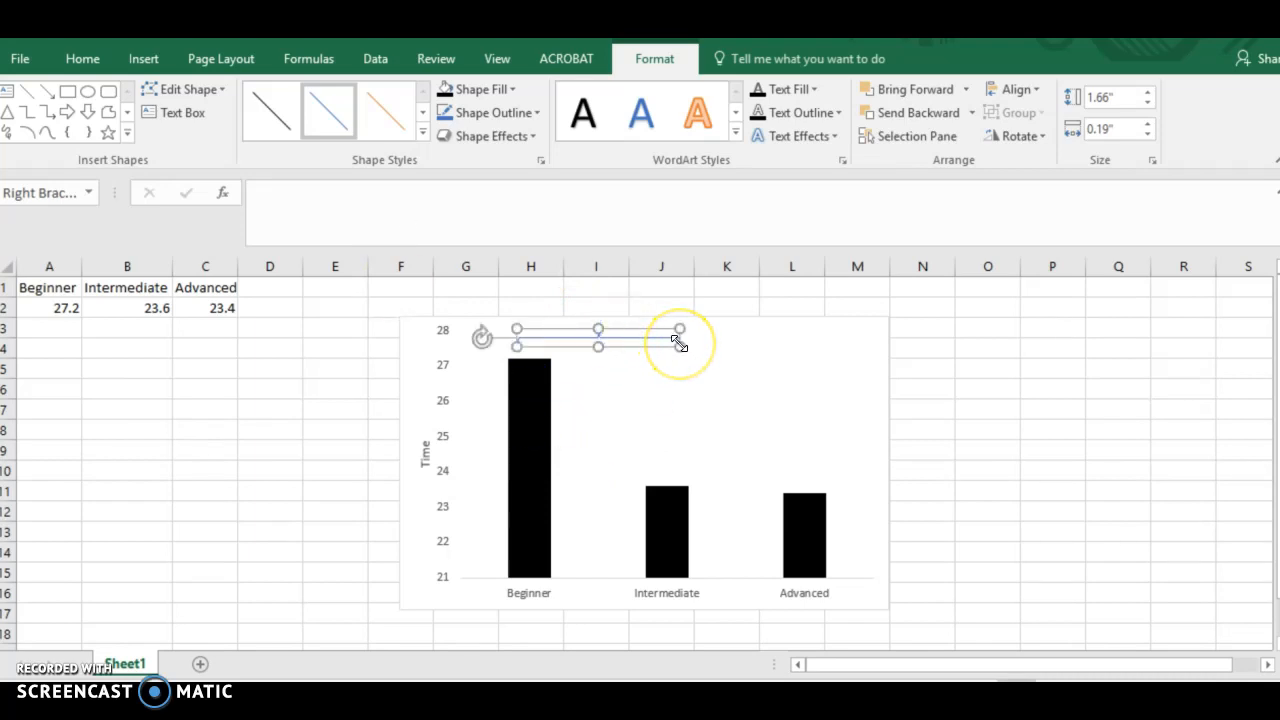
{"action": "left_click_drag", "start_coordinate": [654, 332], "coordinate": [655, 340]}
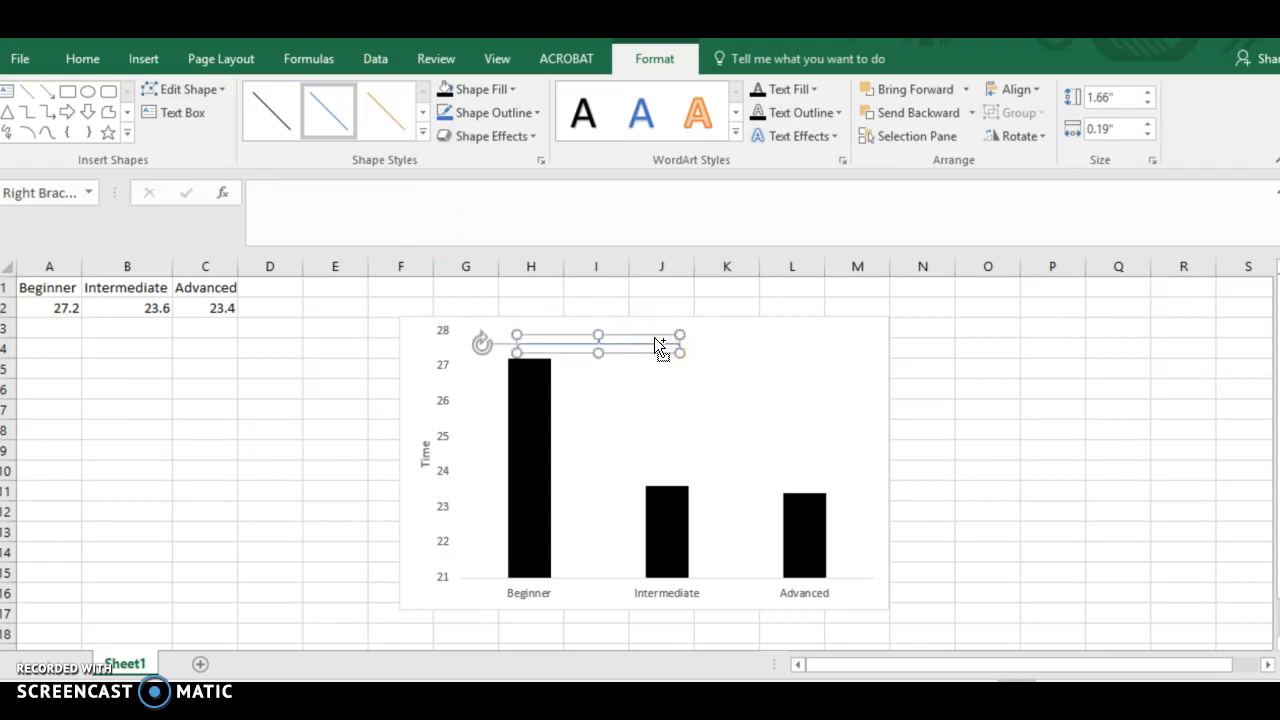
Step: Duplicate the brace and widen the copy above the first one so it spans from the Beginner to the Advanced column
{"action": "left_click_drag", "start_coordinate": [655, 341], "coordinate": [655, 358]}
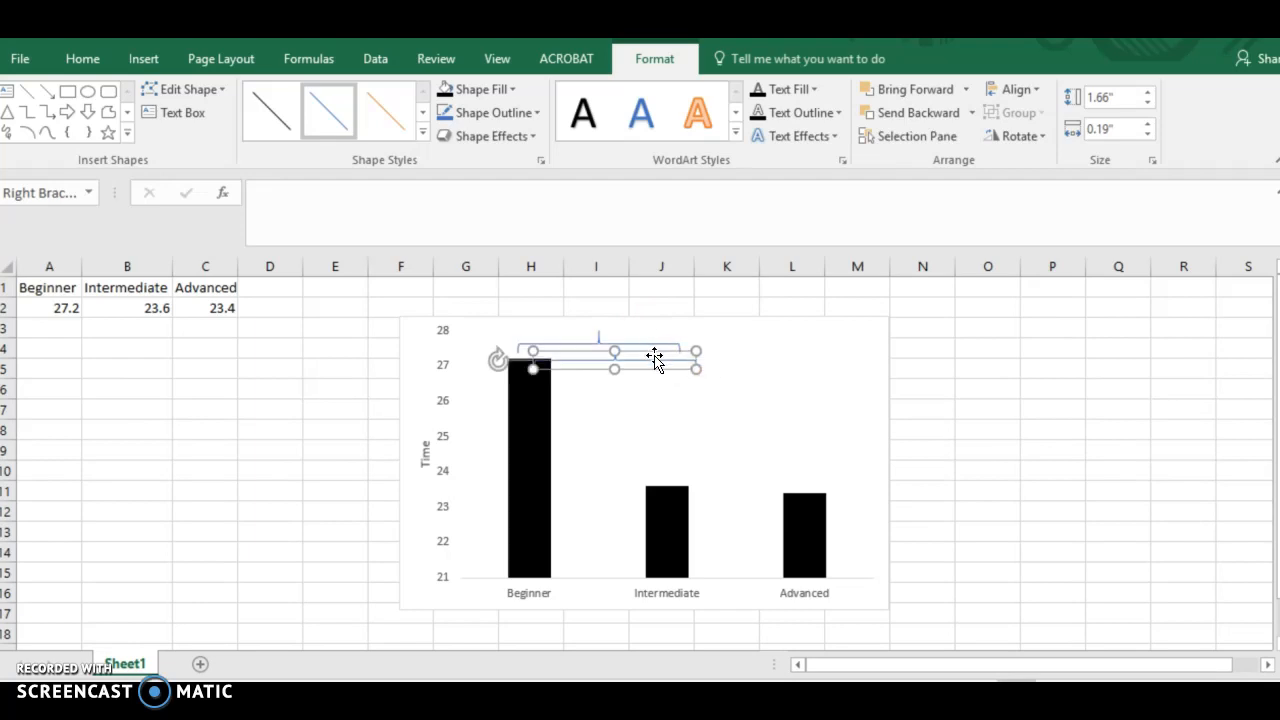
{"action": "left_click", "coordinate": [654, 340]}
{"action": "left_click", "coordinate": [652, 345]}
{"action": "left_click", "coordinate": [651, 354]}
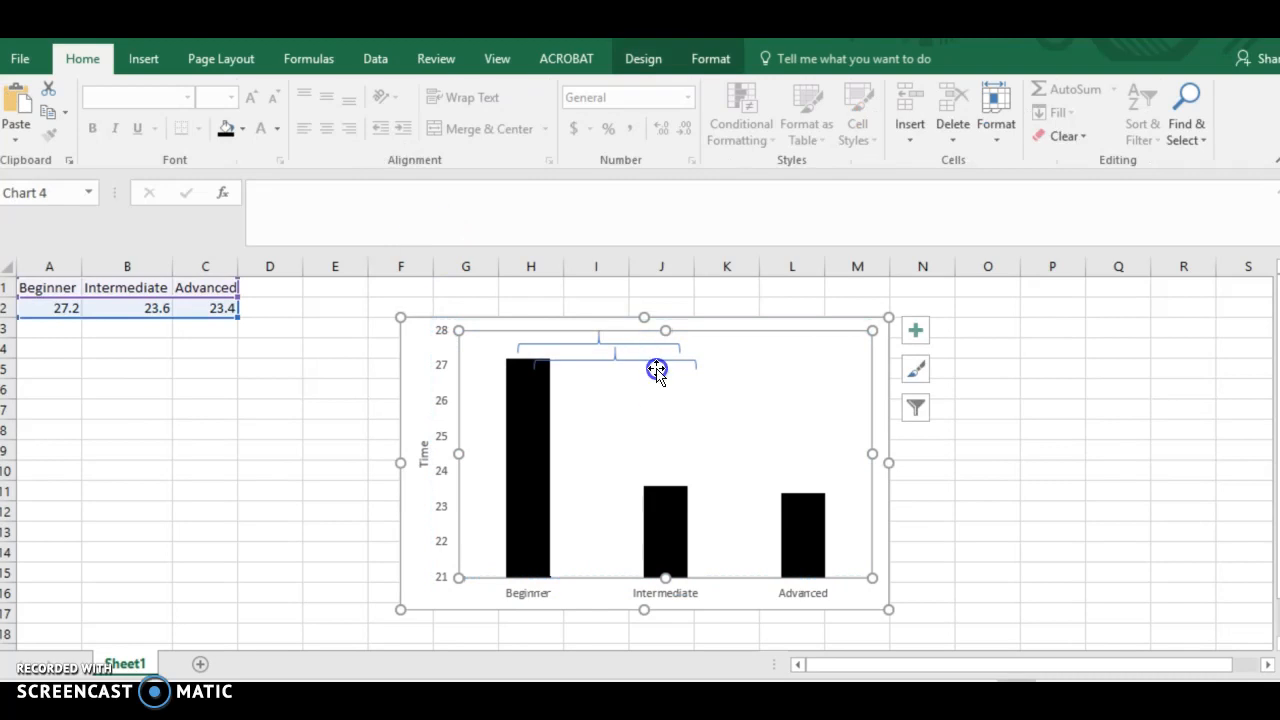
{"action": "left_click_drag", "start_coordinate": [656, 366], "coordinate": [815, 338]}
{"action": "left_click", "coordinate": [803, 391]}
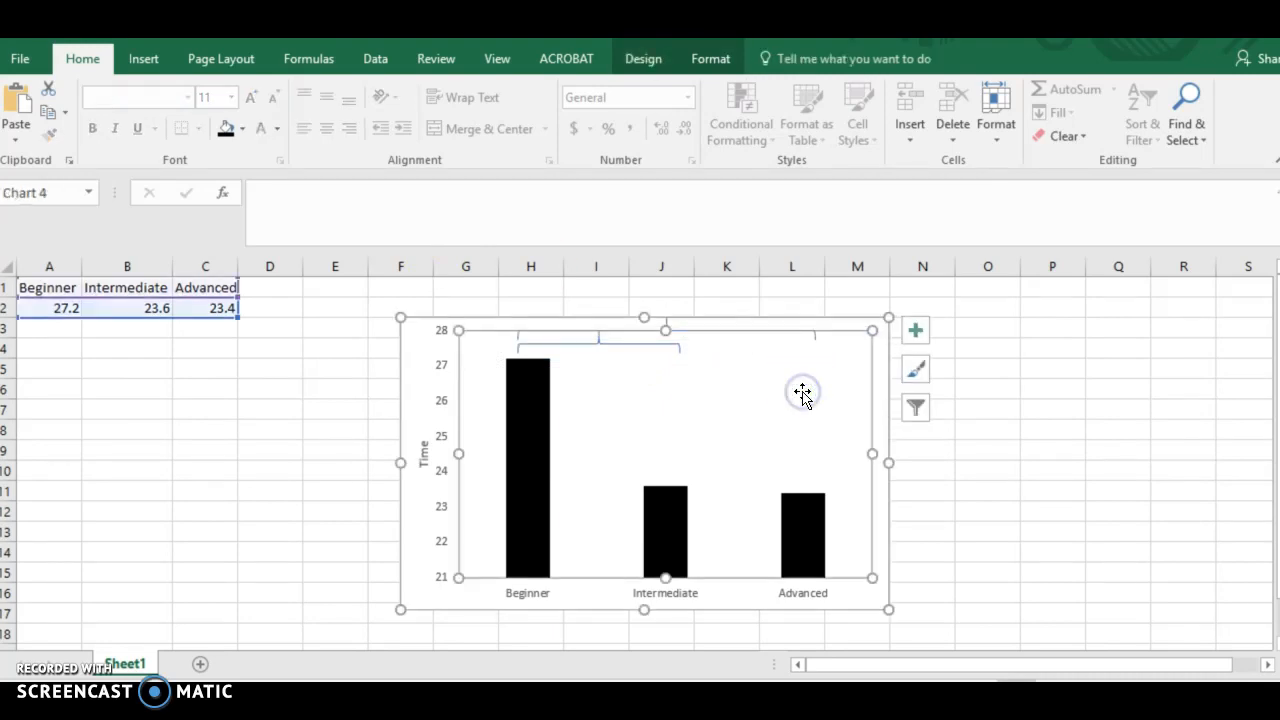
Step: Shift both braces slightly downward, keeping the short one just beneath the long one above the columns
{"action": "left_click", "coordinate": [881, 441]}
{"action": "left_click", "coordinate": [658, 349]}
{"action": "left_click", "coordinate": [653, 345]}
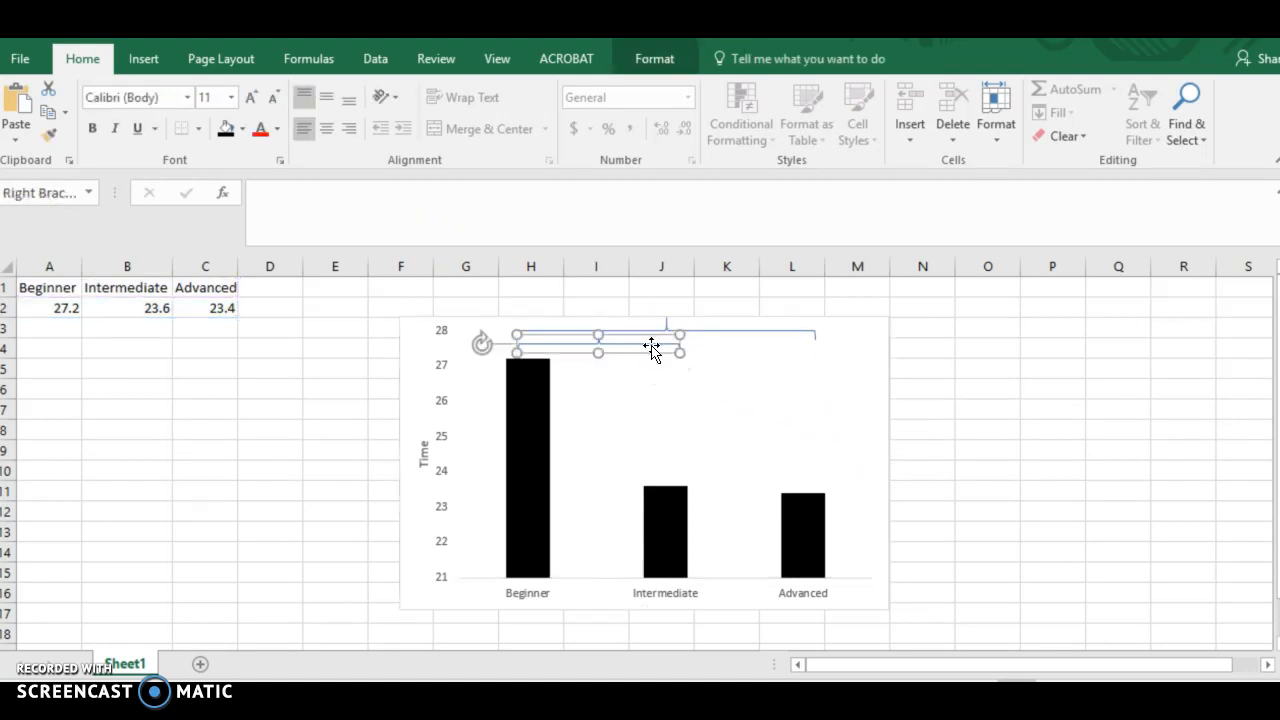
{"action": "left_click_drag", "start_coordinate": [652, 348], "coordinate": [720, 334]}
{"action": "left_click", "coordinate": [717, 332]}
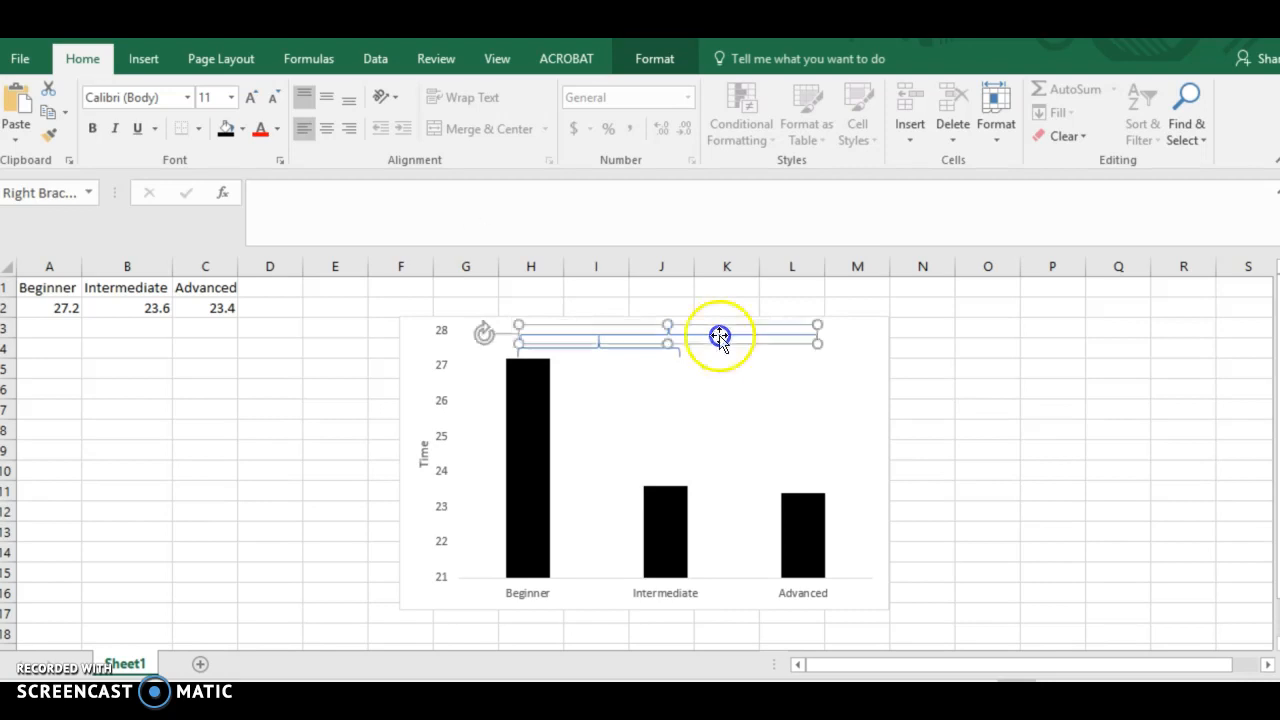
{"action": "left_click", "coordinate": [890, 462]}
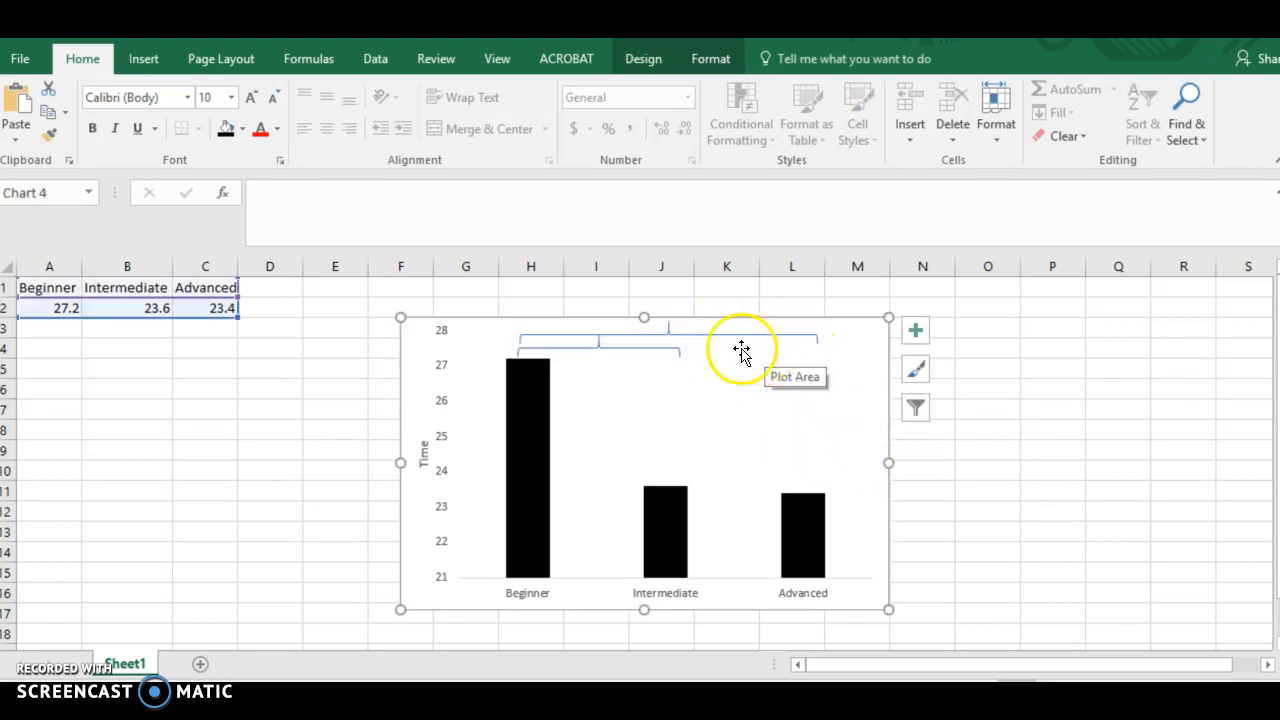
{"action": "left_click", "coordinate": [670, 353]}
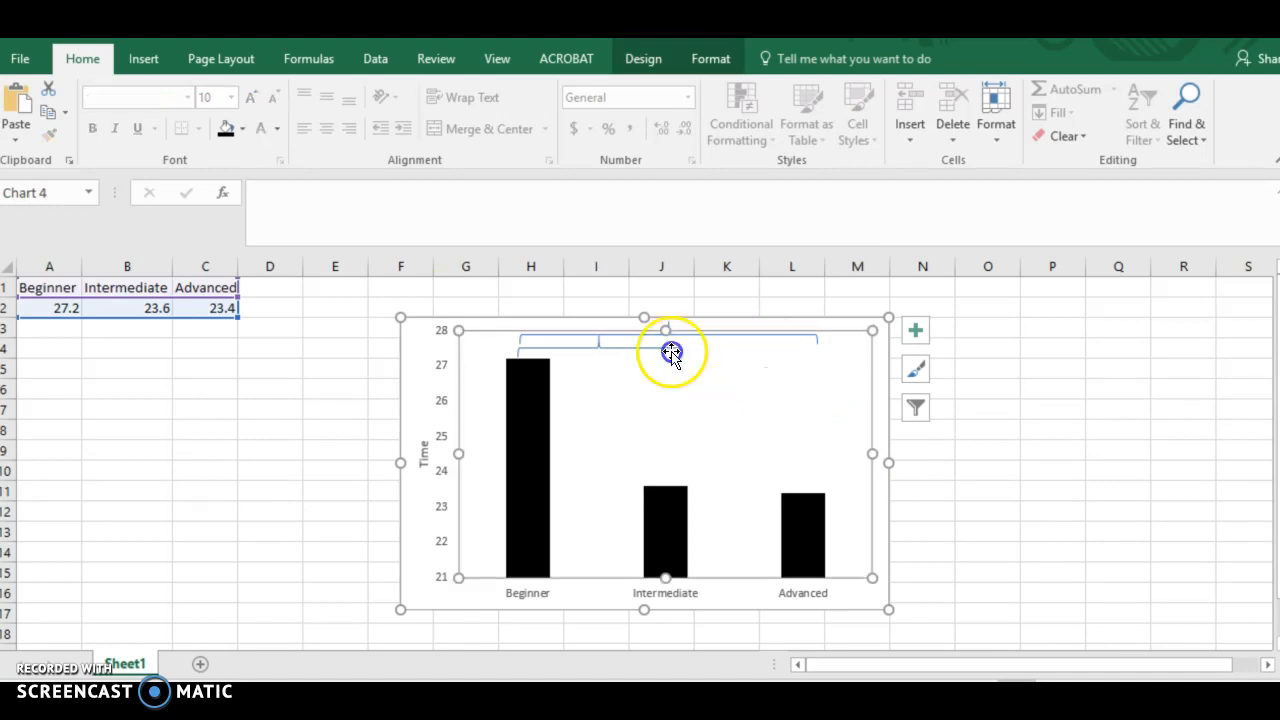
Step: Delete both the short and the long brace from above the chart's columns
{"action": "left_click", "coordinate": [659, 347]}
{"action": "key", "text": "Escape"}
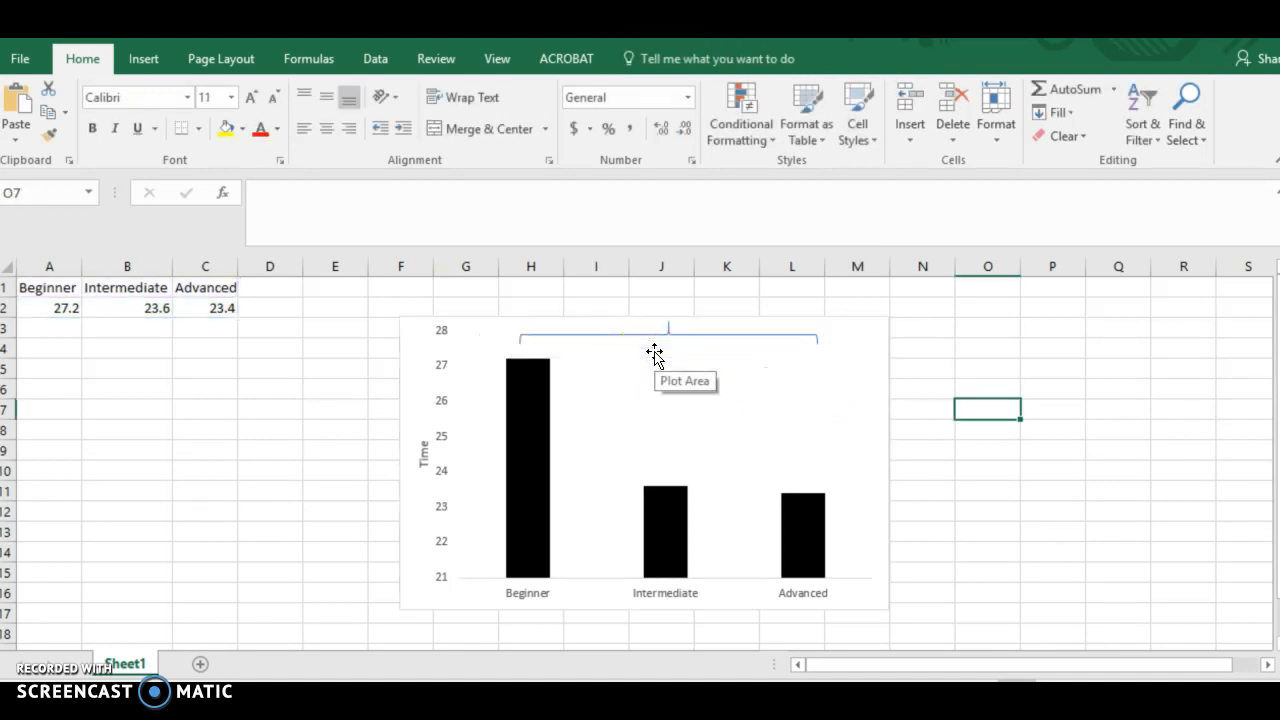
{"action": "left_click", "coordinate": [687, 335]}
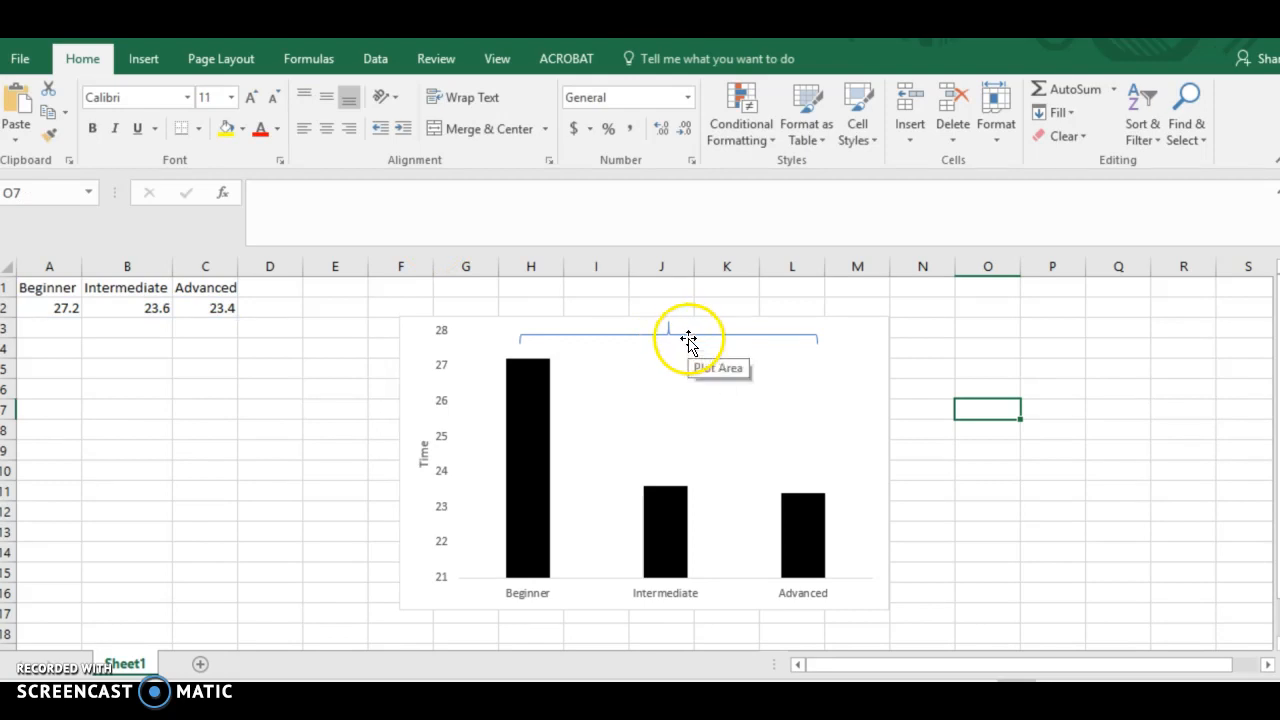
{"action": "left_click", "coordinate": [917, 408]}
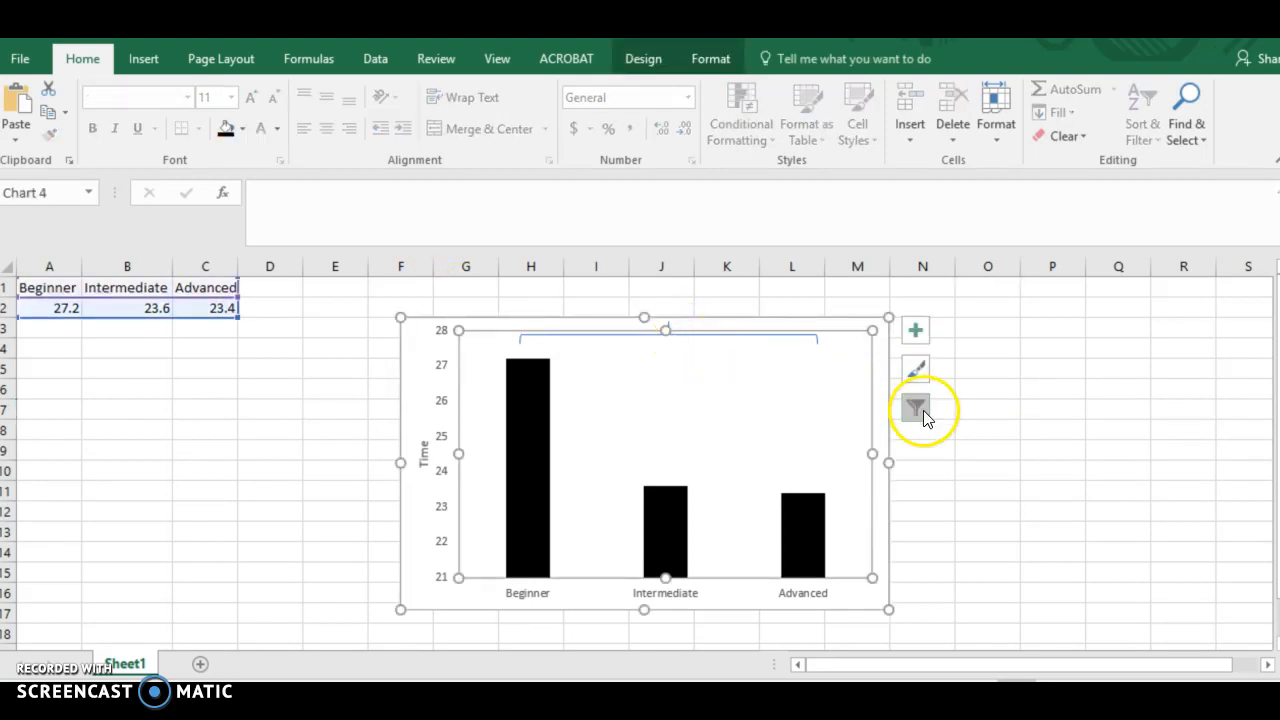
{"action": "left_click", "coordinate": [924, 534]}
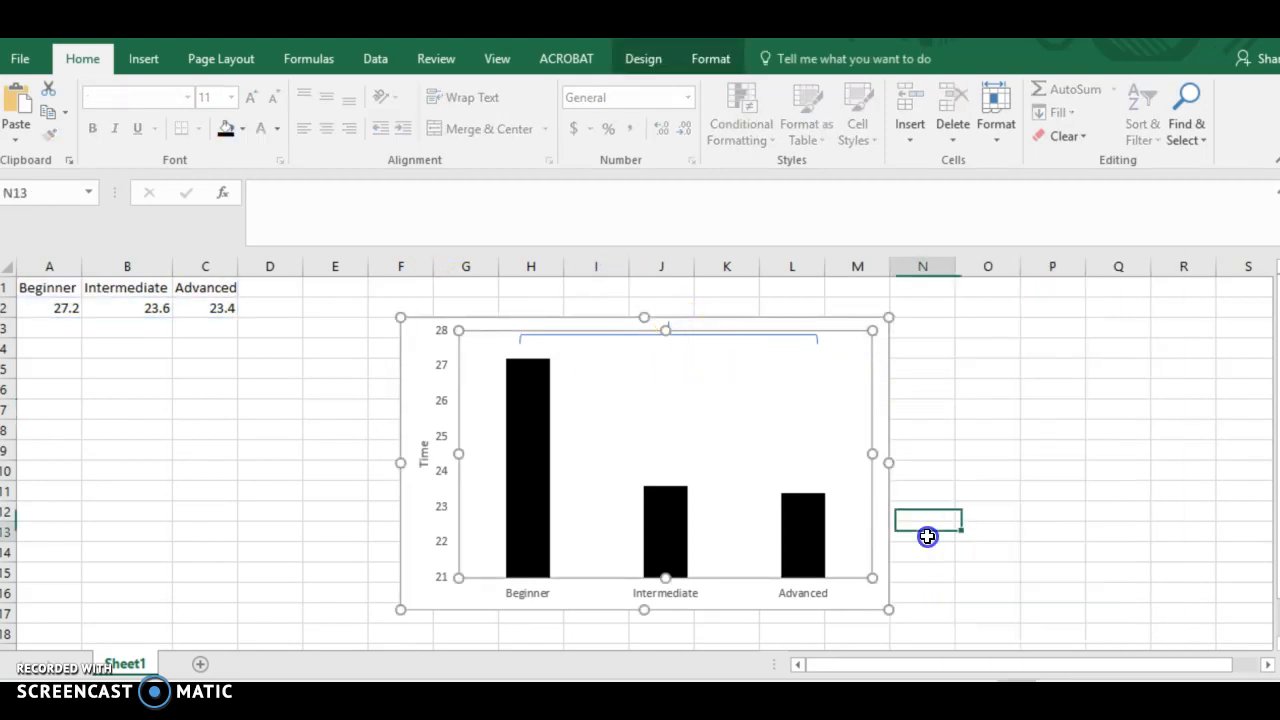
{"action": "left_click", "coordinate": [797, 338]}
{"action": "key", "text": "Delete"}
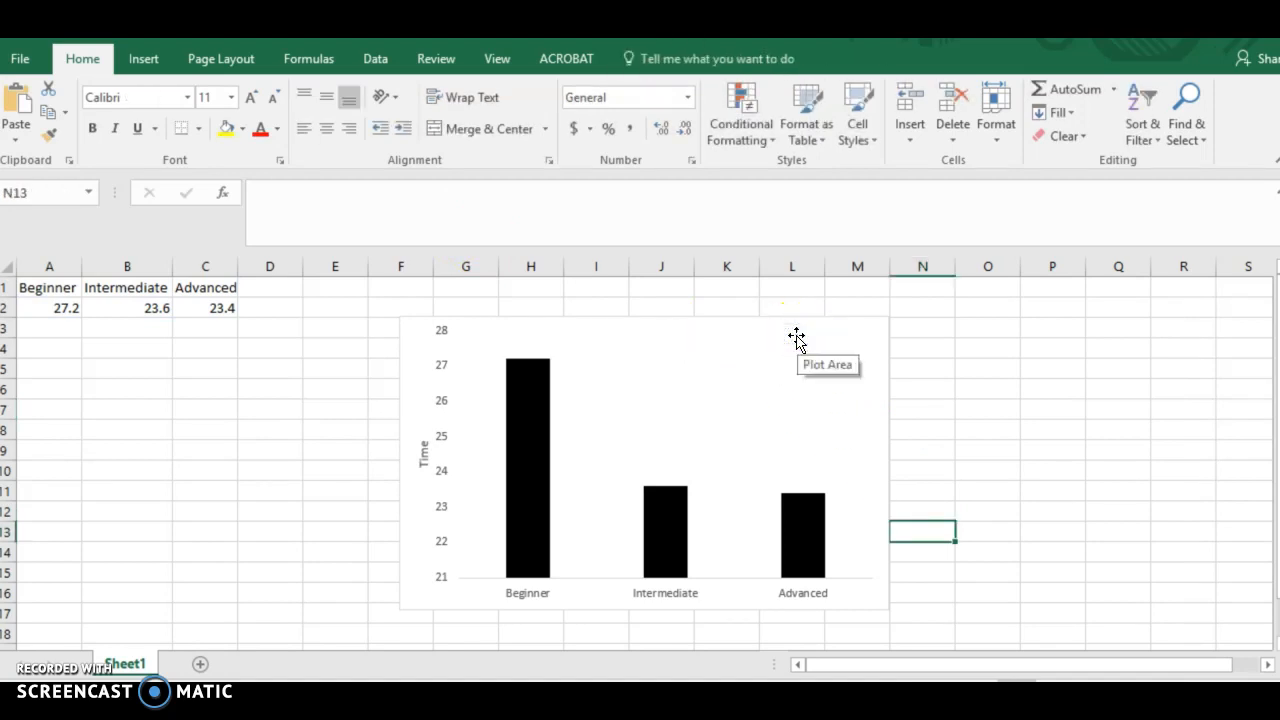
Step: Draw a small text box just above the Intermediate column and enter an asterisk in it
{"action": "left_click", "coordinate": [145, 58]}
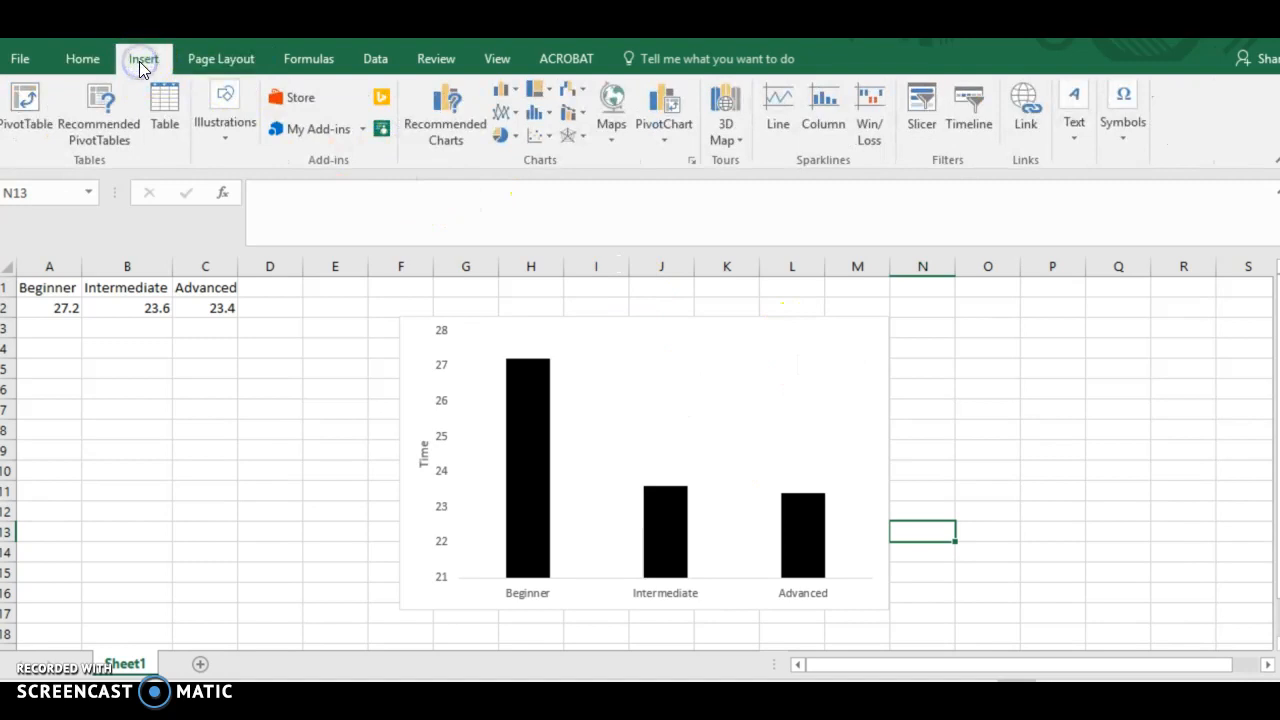
{"action": "left_click", "coordinate": [225, 115]}
{"action": "left_click", "coordinate": [311, 240]}
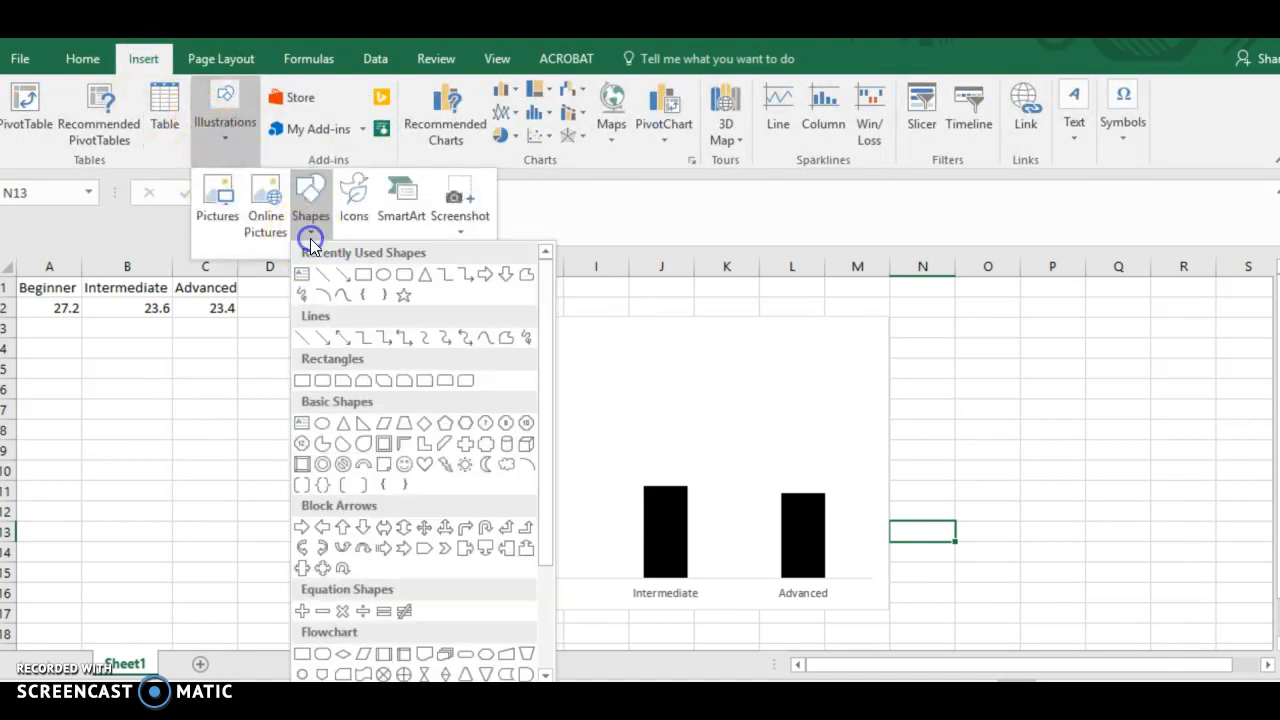
{"action": "left_click", "coordinate": [302, 275]}
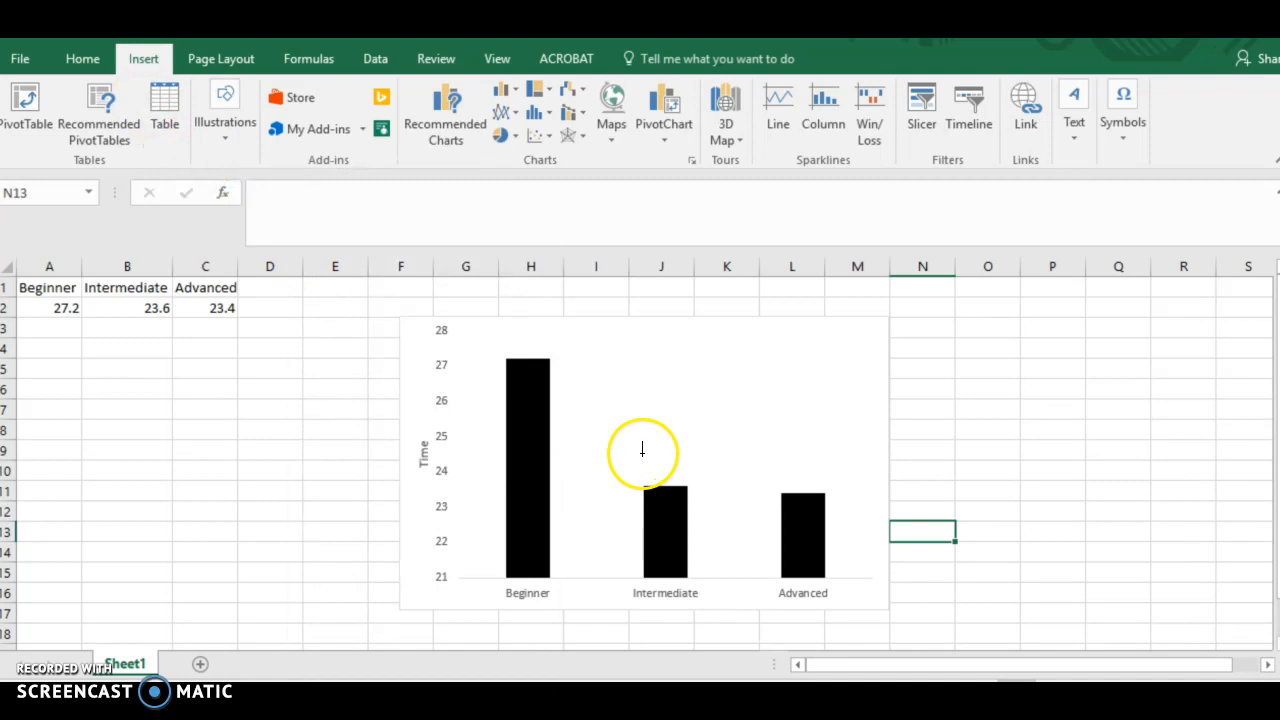
{"action": "left_click_drag", "start_coordinate": [645, 460], "coordinate": [679, 480]}
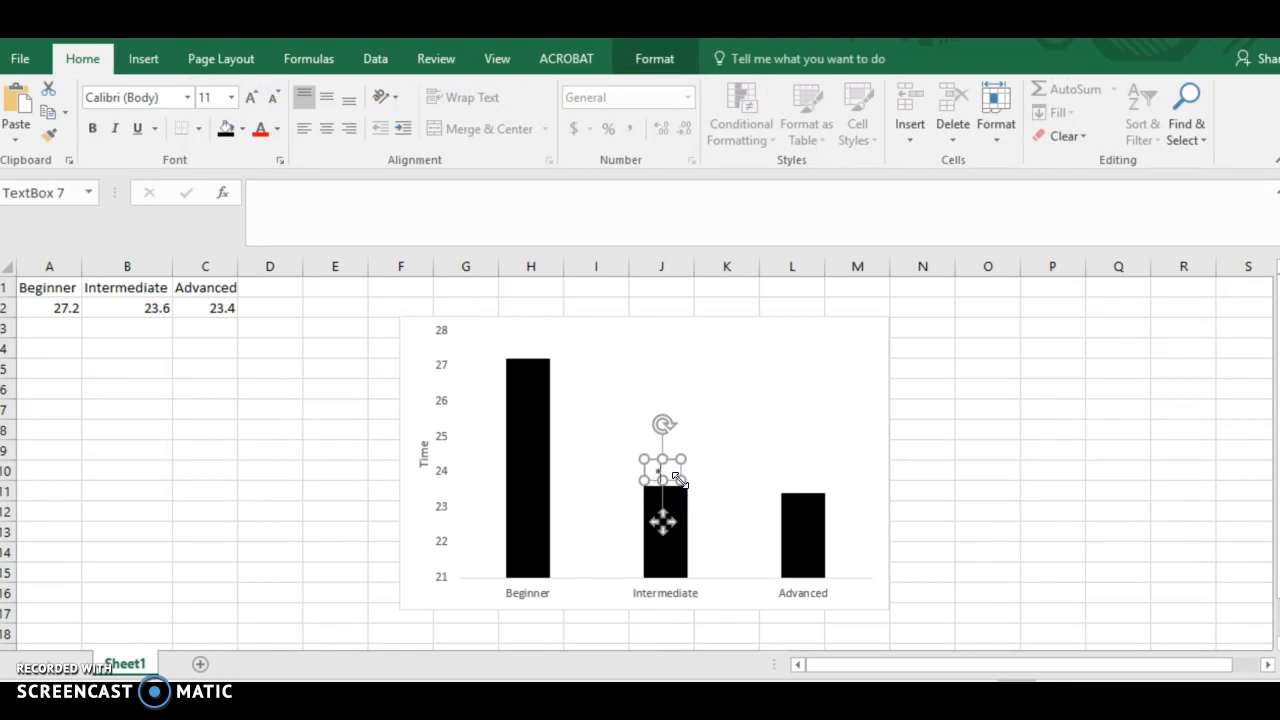
Step: Shrink the asterisk text box to about 0.18" by 0.28" and place a copy of it above the Advanced column
{"action": "mouse_move", "coordinate": [680, 477]}
{"action": "left_mouse_down"}
{"action": "mouse_move", "coordinate": [669, 479]}
{"action": "mouse_move", "coordinate": [695, 490]}
{"action": "left_mouse_up"}
{"action": "left_click", "coordinate": [667, 460]}
{"action": "mouse_move", "coordinate": [803, 493]}
{"action": "left_mouse_down"}
{"action": "mouse_move", "coordinate": [820, 489]}
{"action": "mouse_move", "coordinate": [806, 478]}
{"action": "left_mouse_up"}
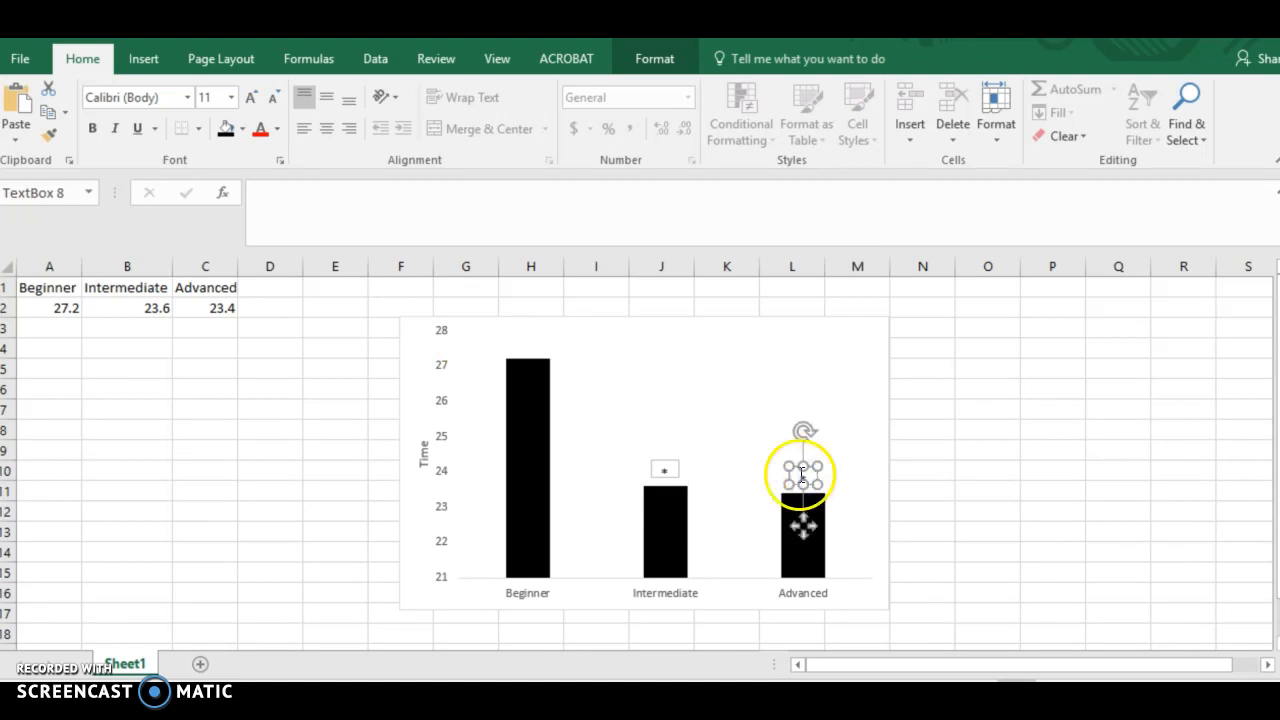
Step: Set the text outline of both asterisk text boxes to No Outline and deselect them
{"action": "left_click", "coordinate": [679, 471], "text": "shift"}
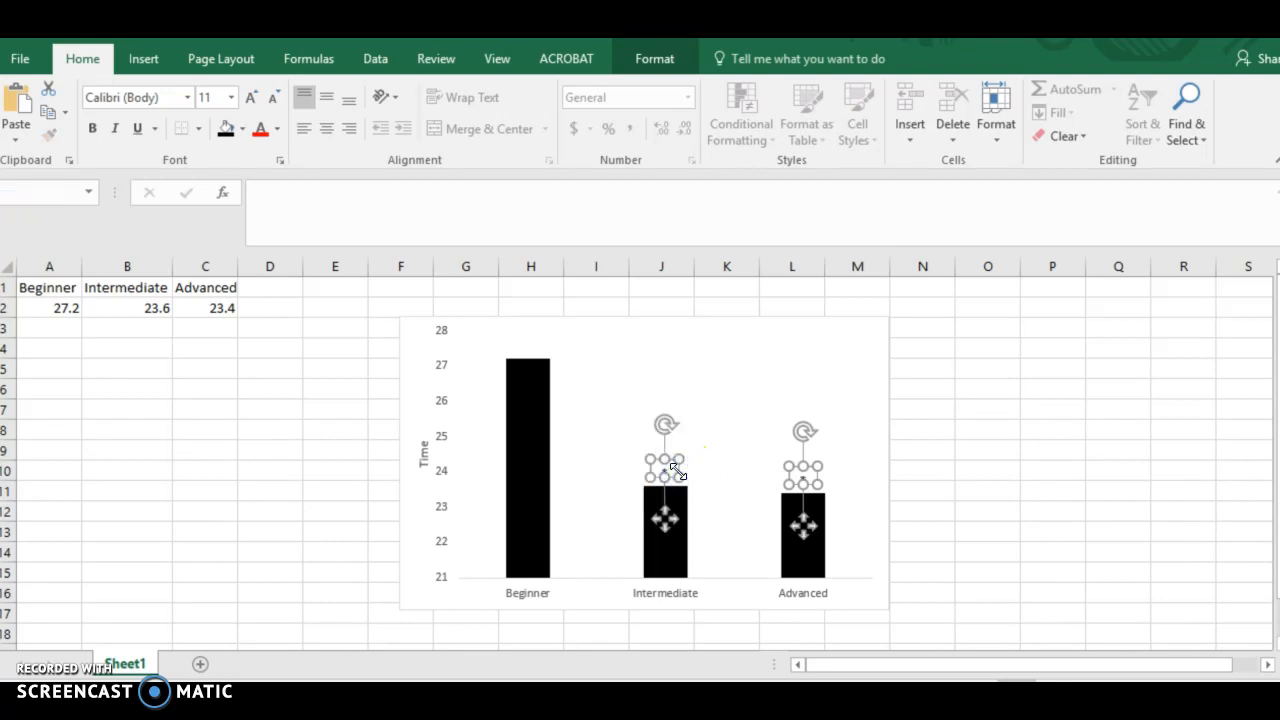
{"action": "left_click", "coordinate": [655, 58]}
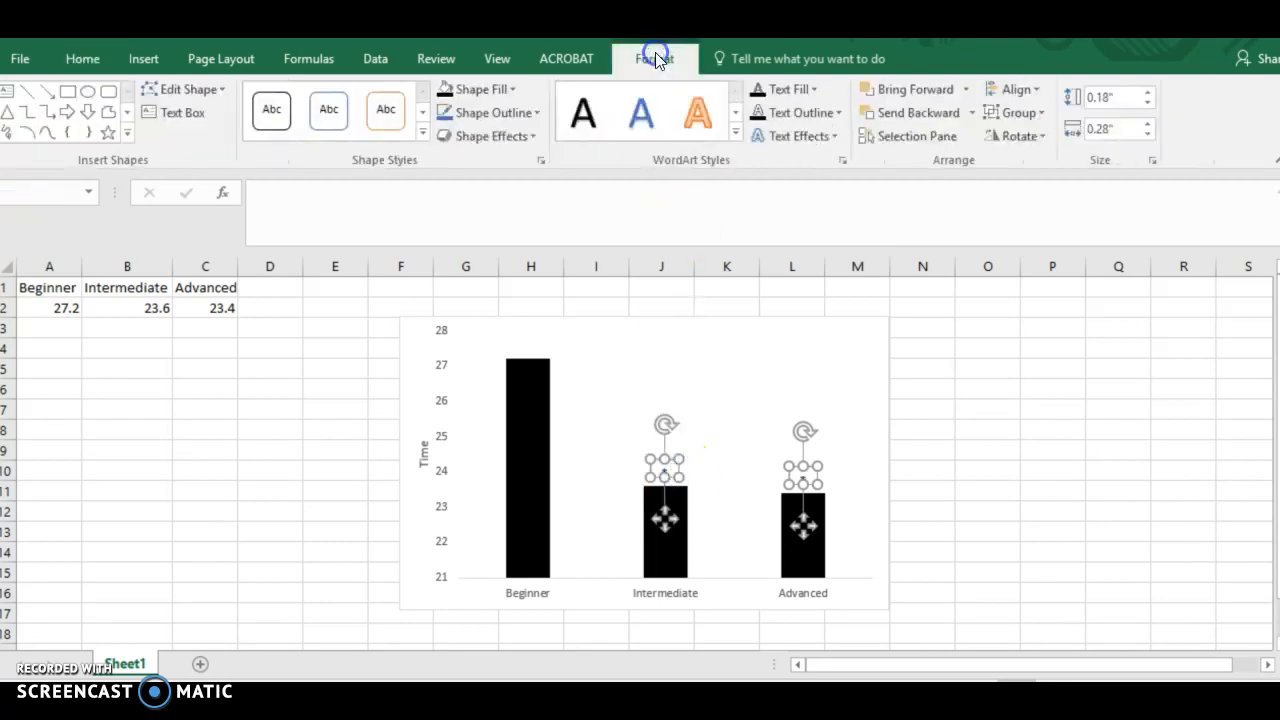
{"action": "left_click", "coordinate": [836, 113]}
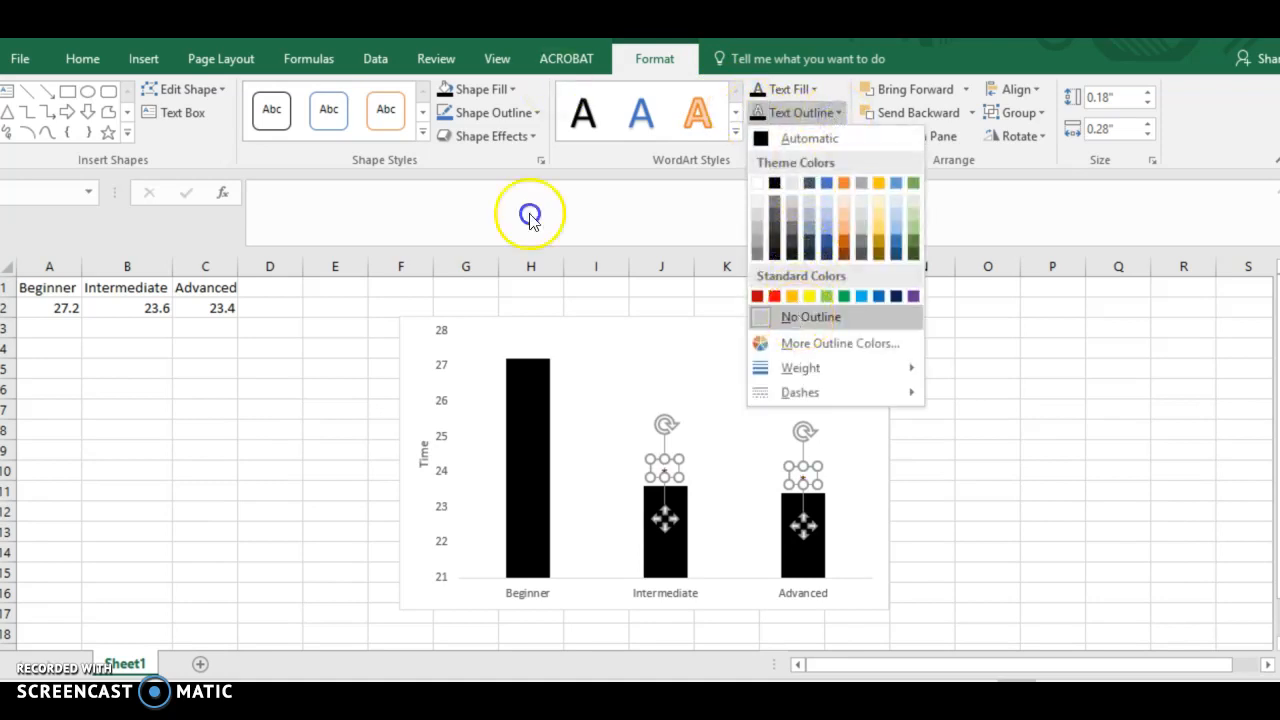
{"action": "left_click", "coordinate": [805, 317]}
{"action": "left_click", "coordinate": [928, 486]}
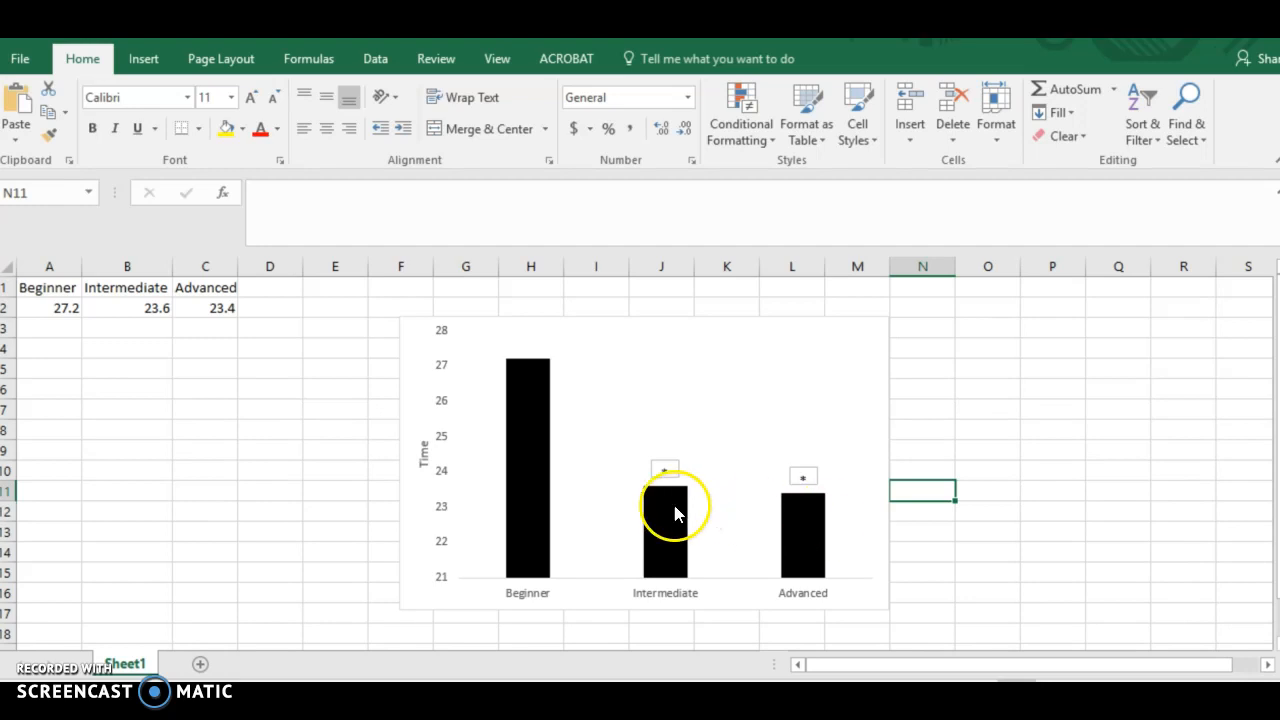
Step: Copy the chart, switch to the Word document and insert a page break between the last figure and the References heading
{"action": "left_click", "coordinate": [872, 553]}
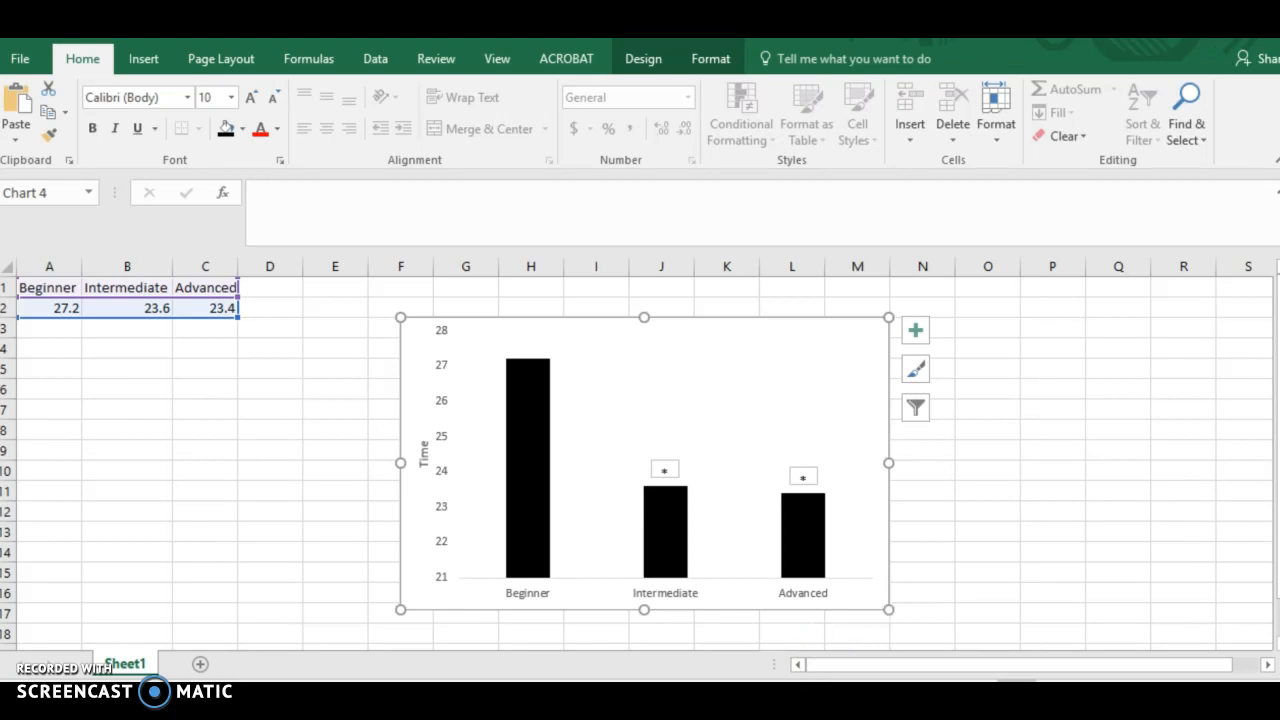
{"action": "left_click", "coordinate": [846, 668]}
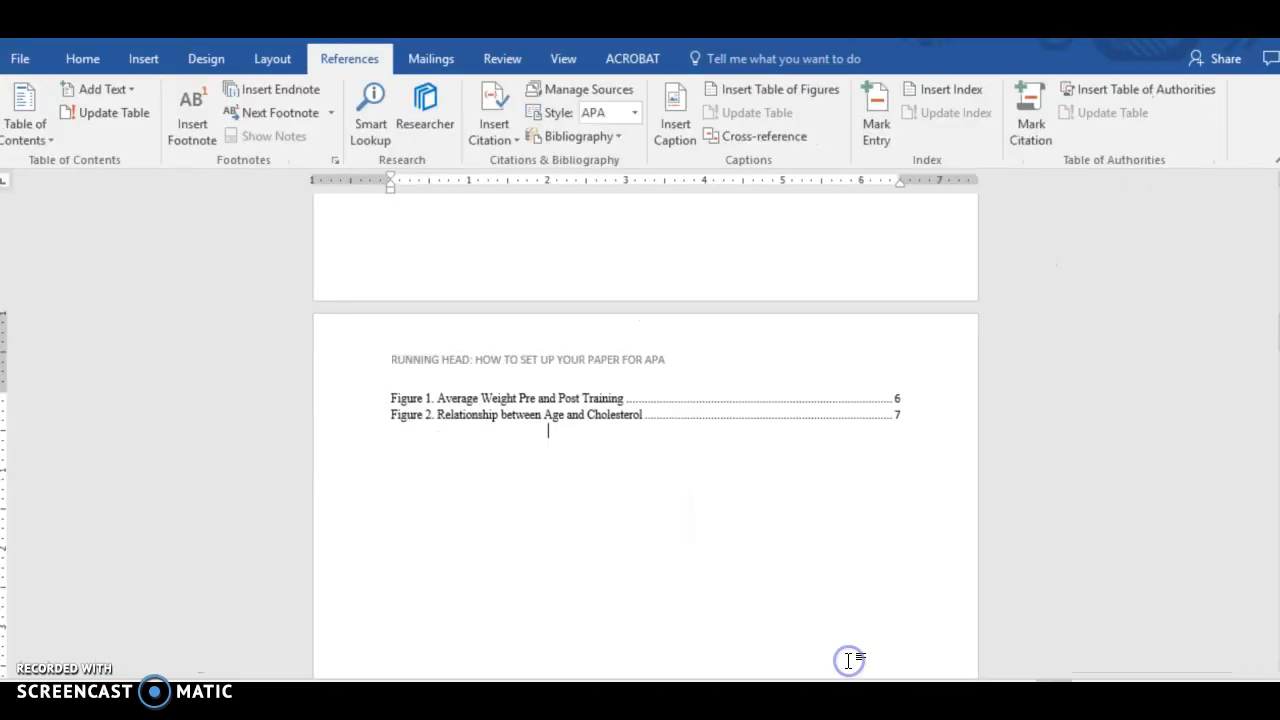
{"action": "left_click_drag", "start_coordinate": [1279, 331], "coordinate": [1279, 628]}
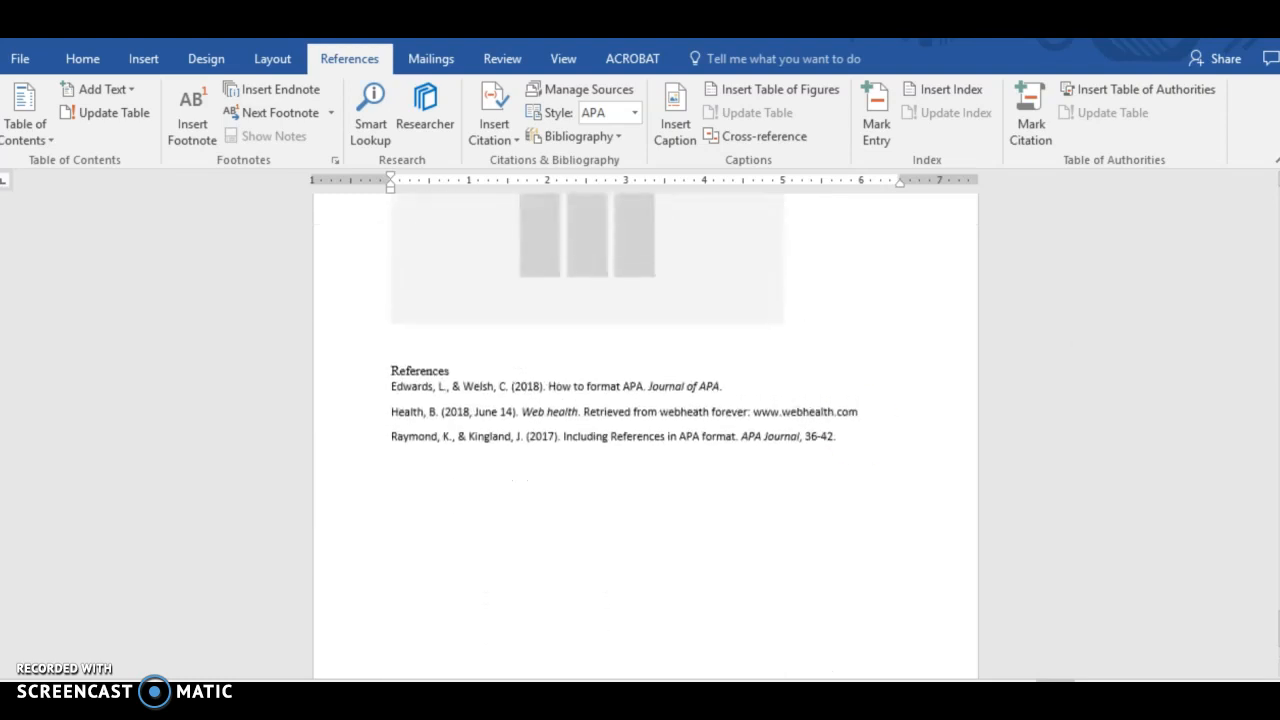
{"action": "left_click", "coordinate": [800, 341]}
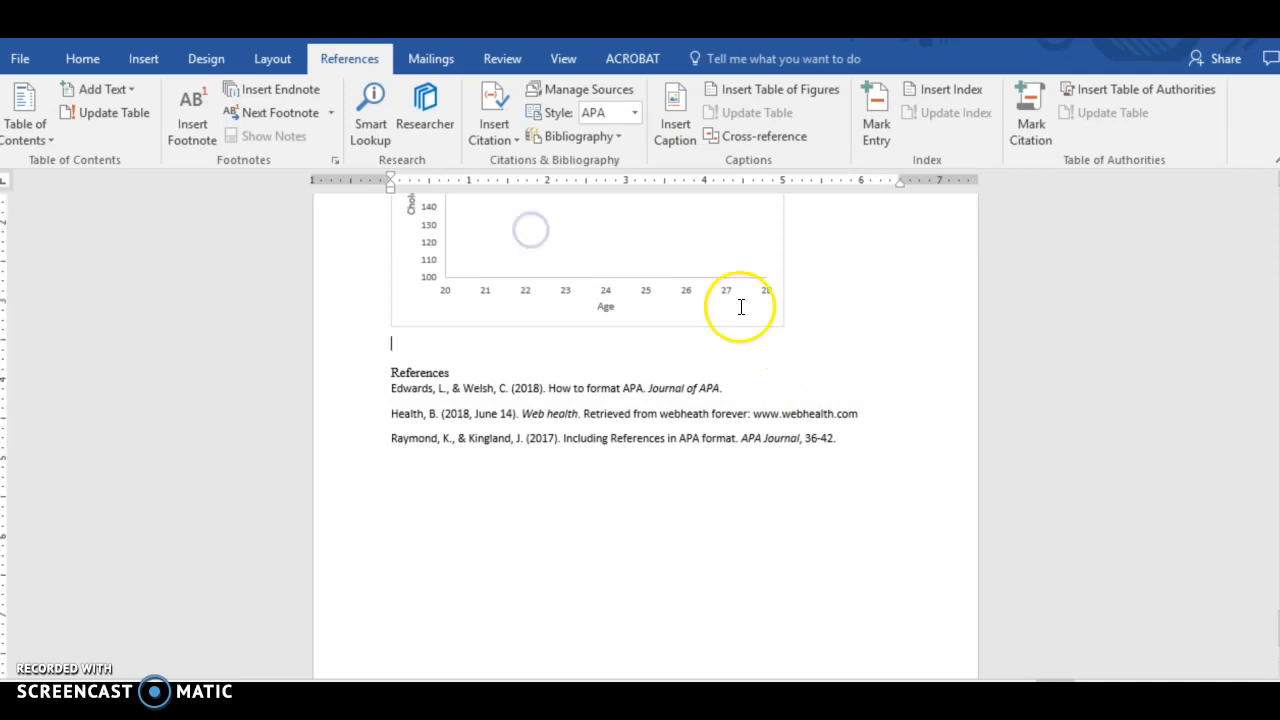
{"action": "left_click", "coordinate": [131, 60]}
{"action": "left_click", "coordinate": [50, 140]}
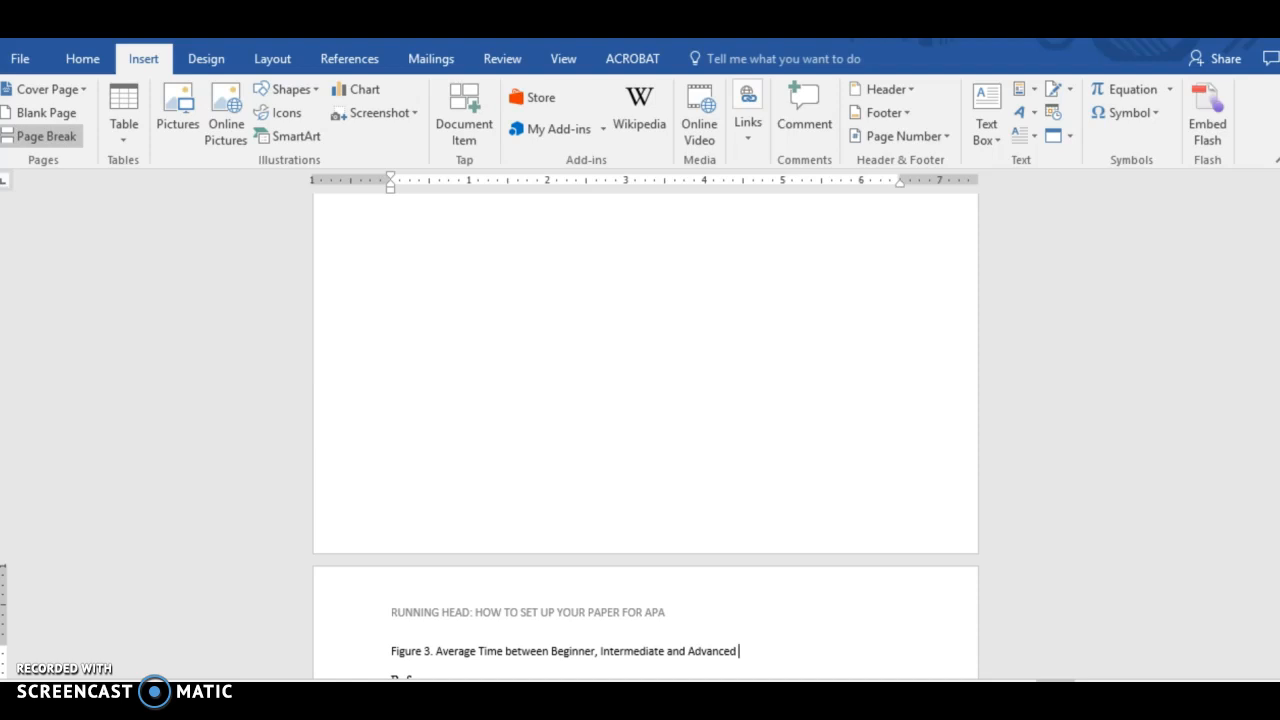
Step: Enter the caption "Figure 3. Average Time between Beginner, Intermediate and Advanced Learner" on the new page and paste the chart beneath it
{"action": "key", "text": "Return"}
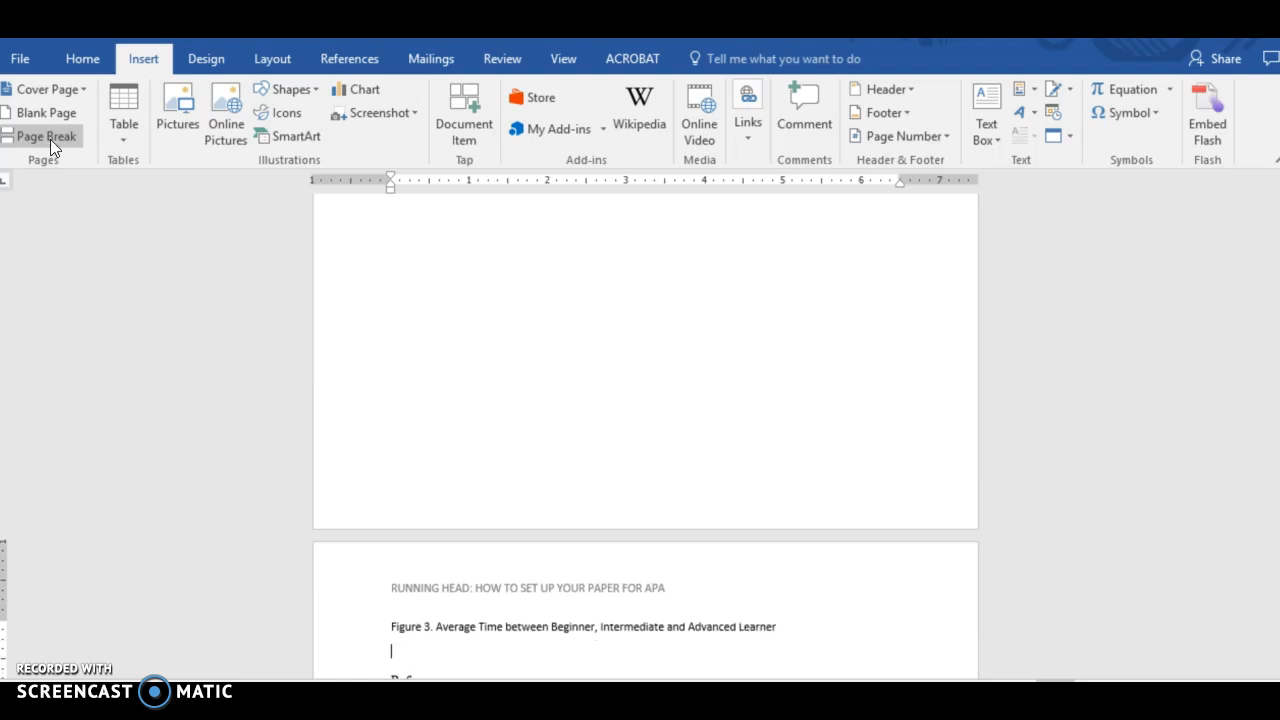
{"action": "key", "text": "ctrl+v"}
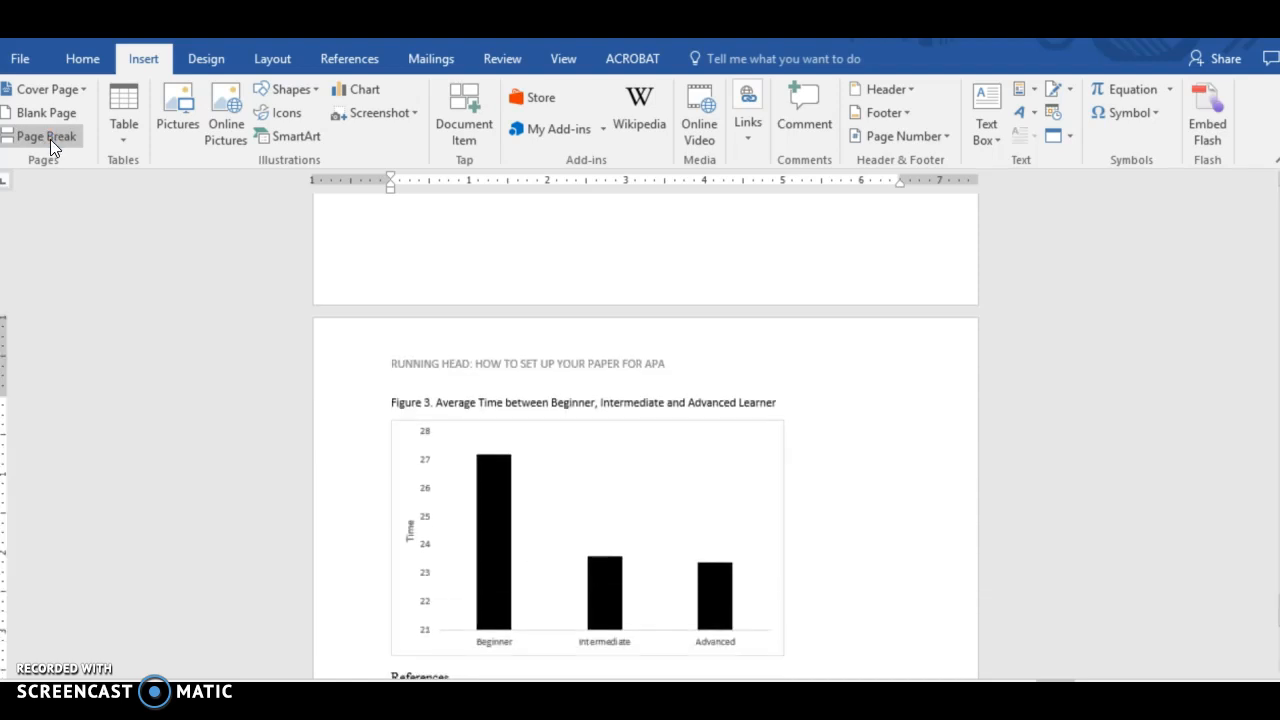
{"action": "left_click", "coordinate": [609, 543]}
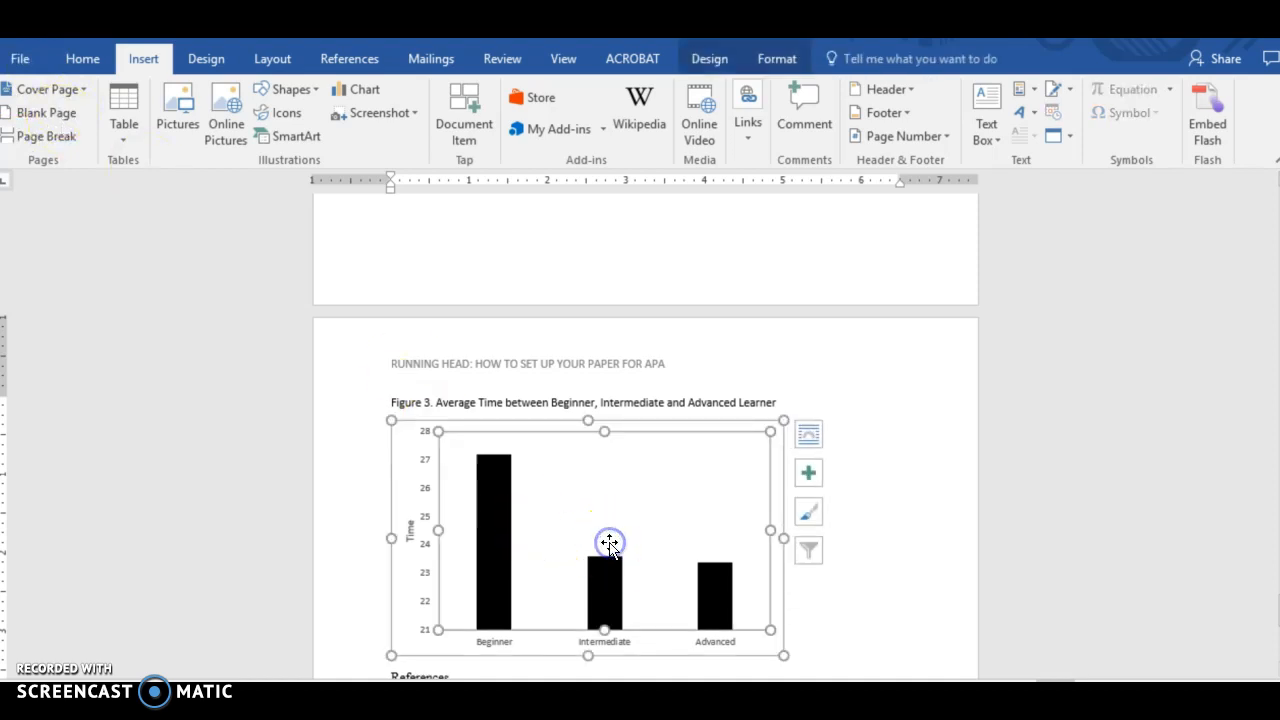
{"action": "left_click", "coordinate": [822, 629]}
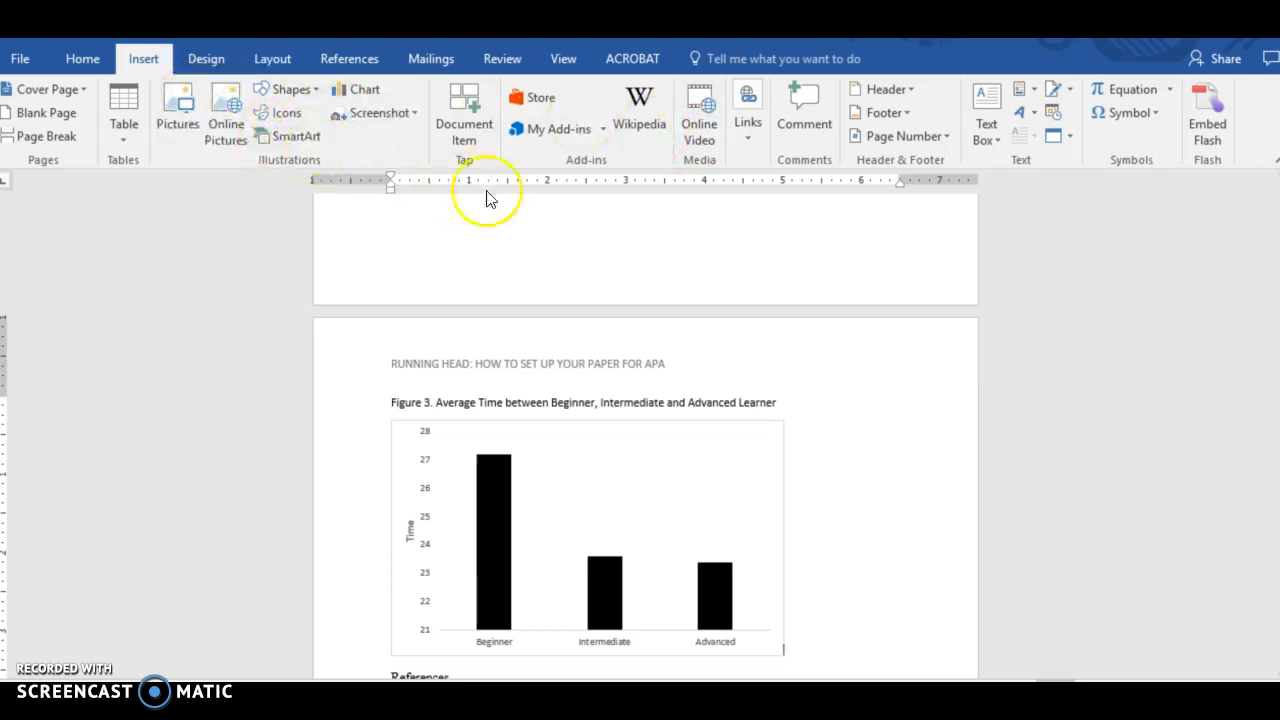
Step: Draw a text box with an asterisk above the Intermediate column, narrow it to about 0.29" by 0.29" and place a copy above the Advanced column
{"action": "left_click", "coordinate": [997, 140]}
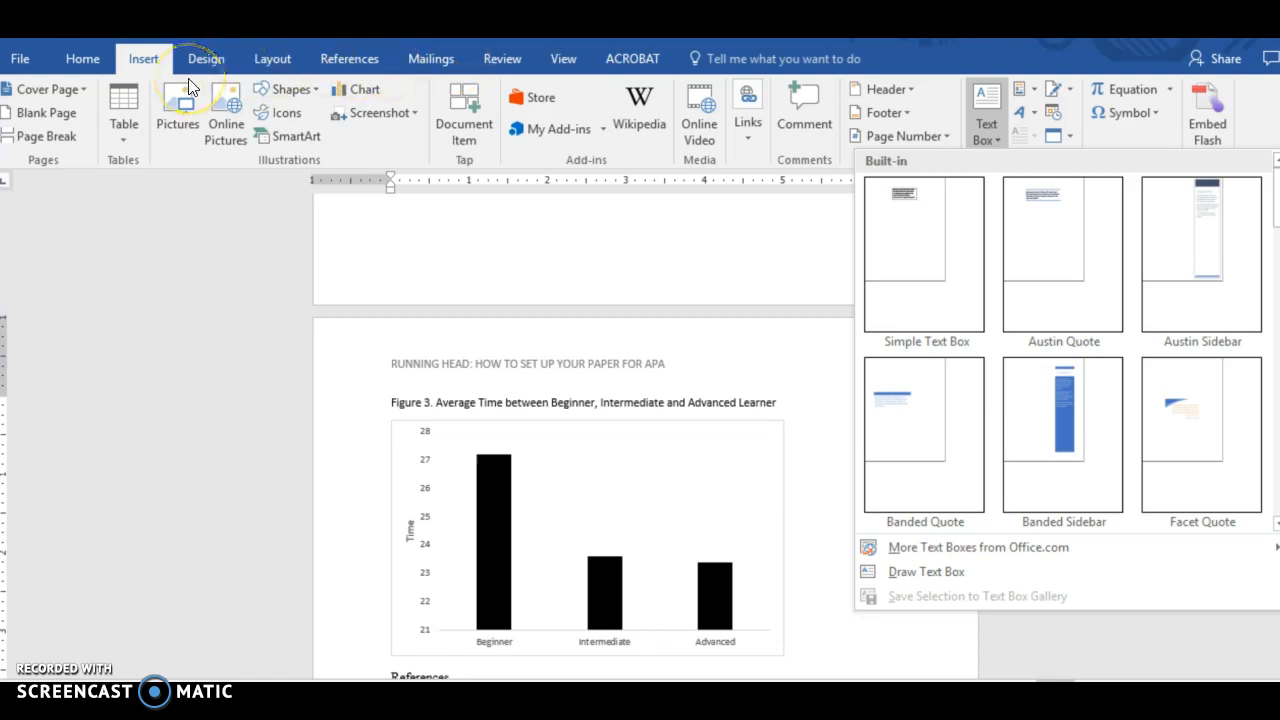
{"action": "left_click", "coordinate": [291, 90]}
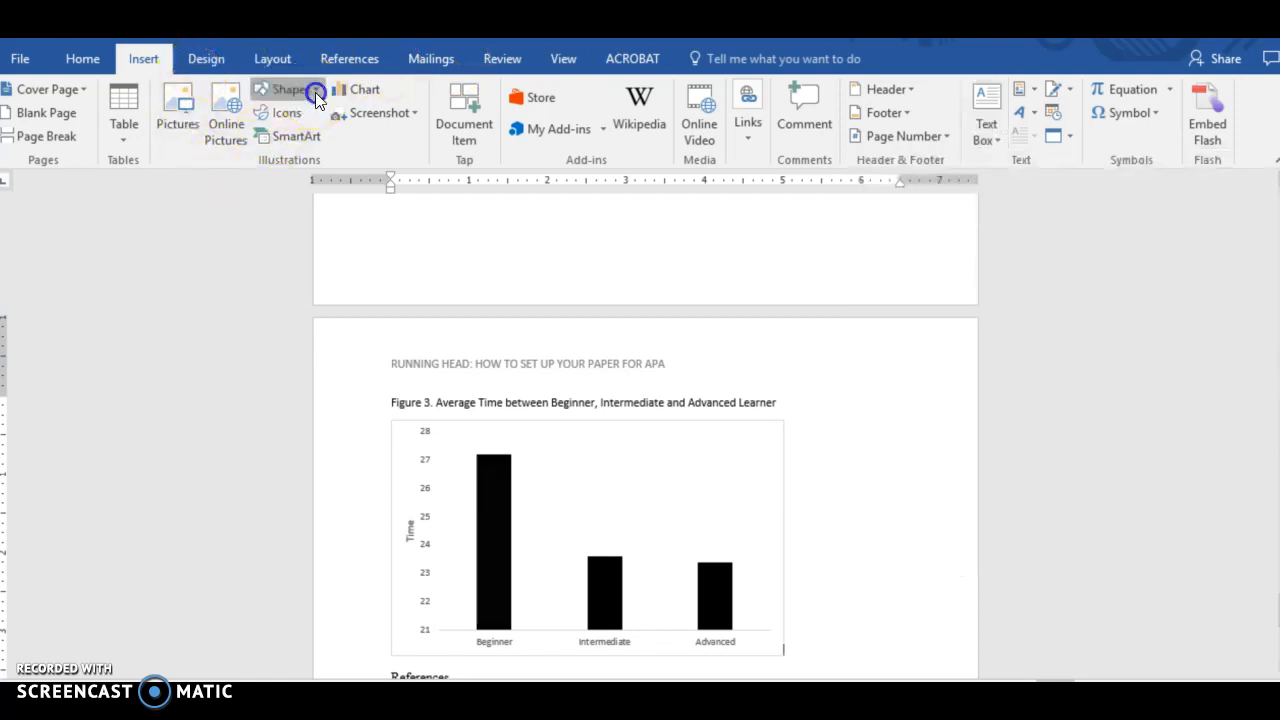
{"action": "left_click", "coordinate": [315, 92]}
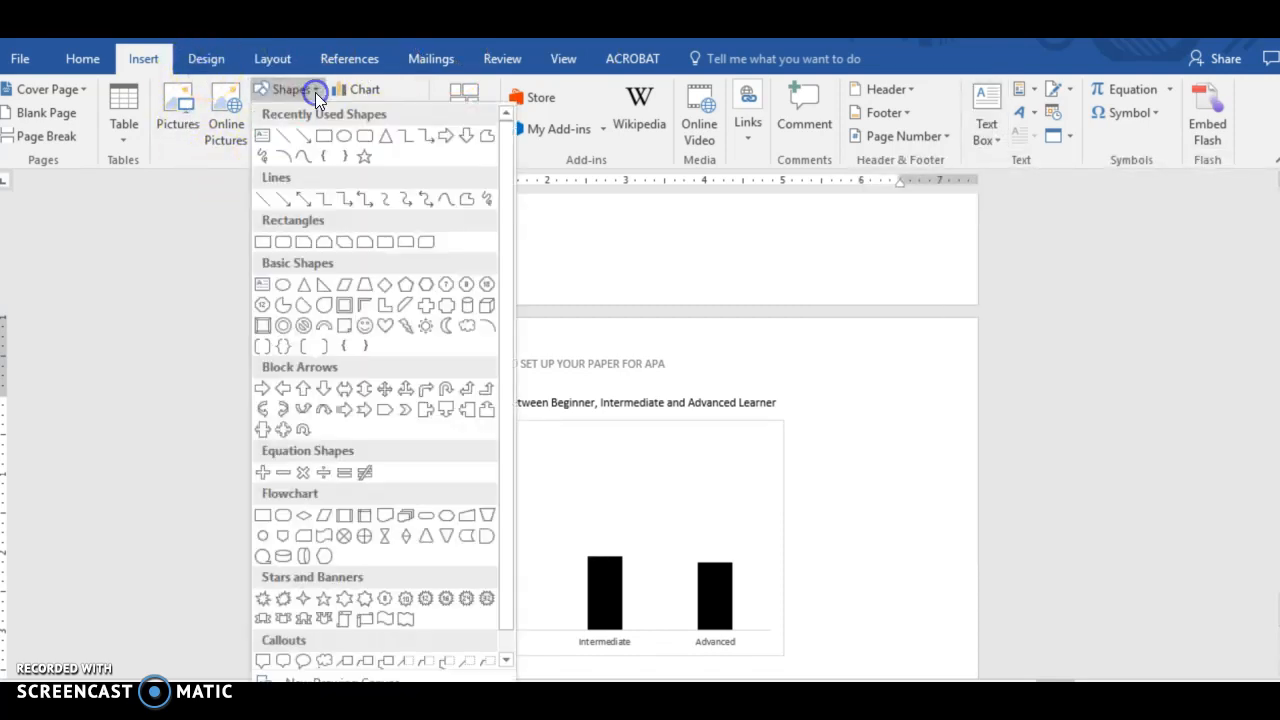
{"action": "left_click", "coordinate": [262, 135]}
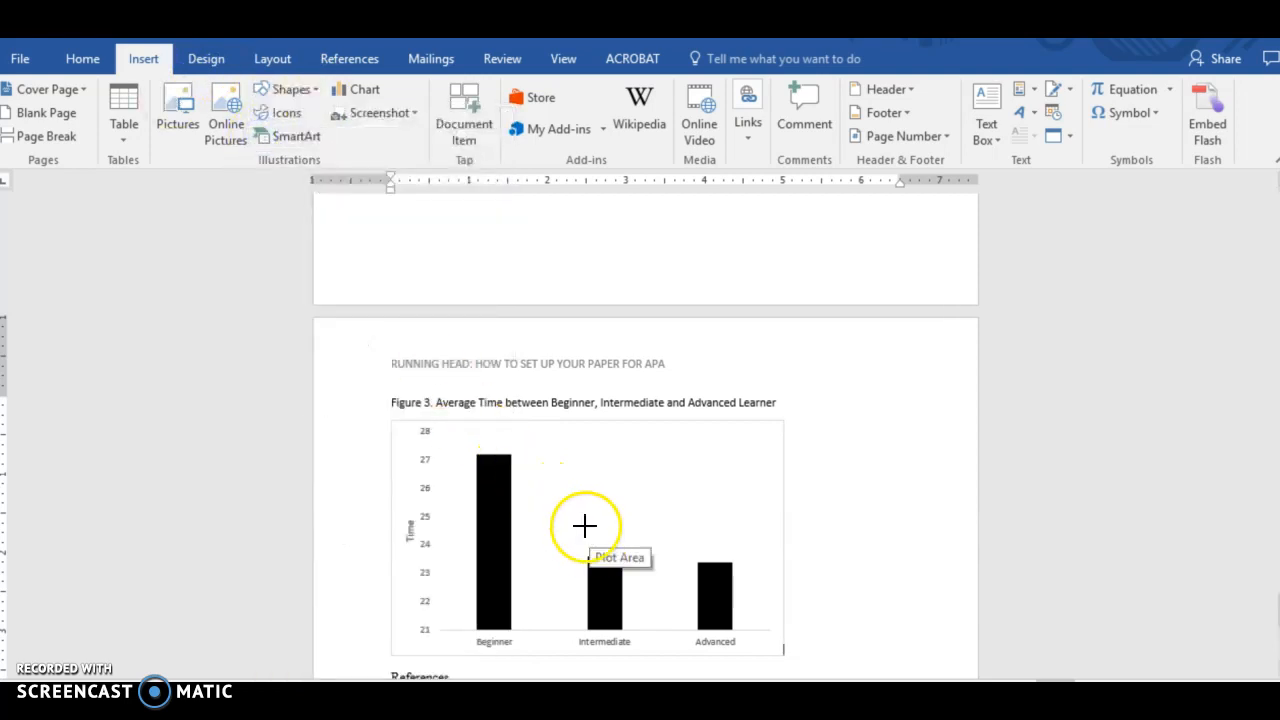
{"action": "left_click_drag", "start_coordinate": [585, 528], "coordinate": [624, 549]}
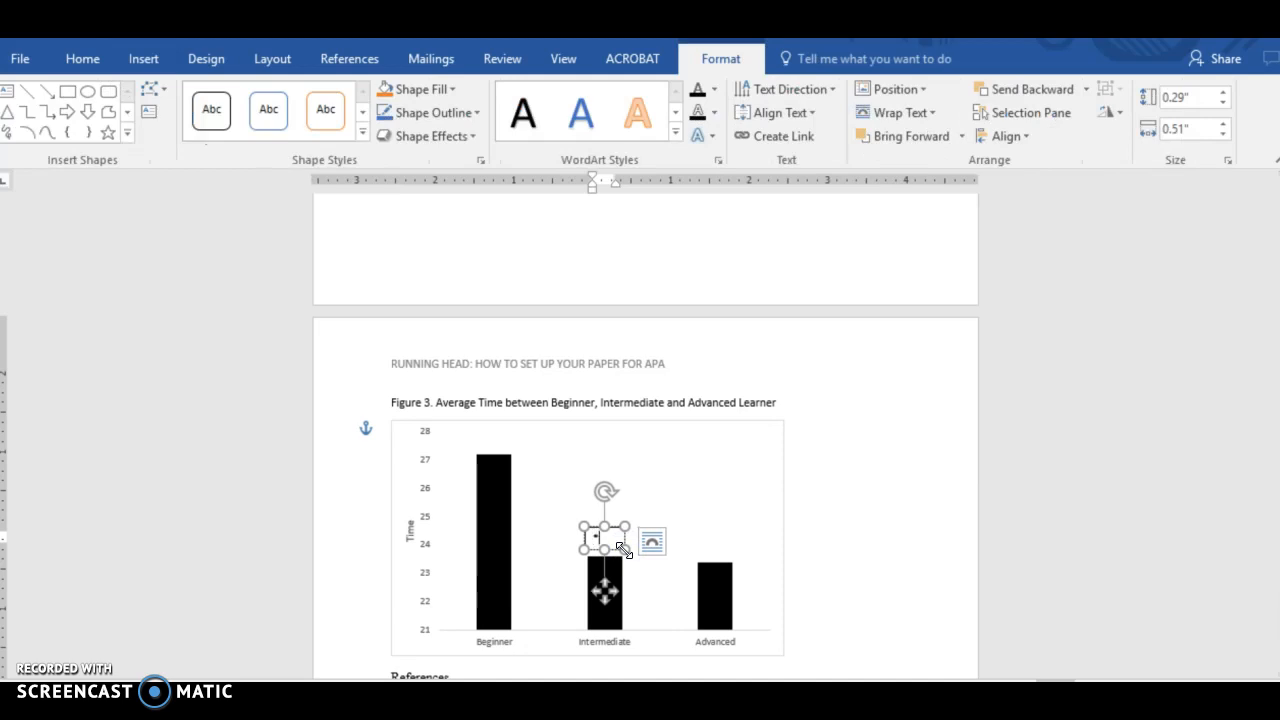
{"action": "mouse_move", "coordinate": [622, 548]}
{"action": "left_mouse_down"}
{"action": "mouse_move", "coordinate": [606, 540]}
{"action": "mouse_move", "coordinate": [729, 551]}
{"action": "left_mouse_up"}
{"action": "key", "text": "ctrl+v"}
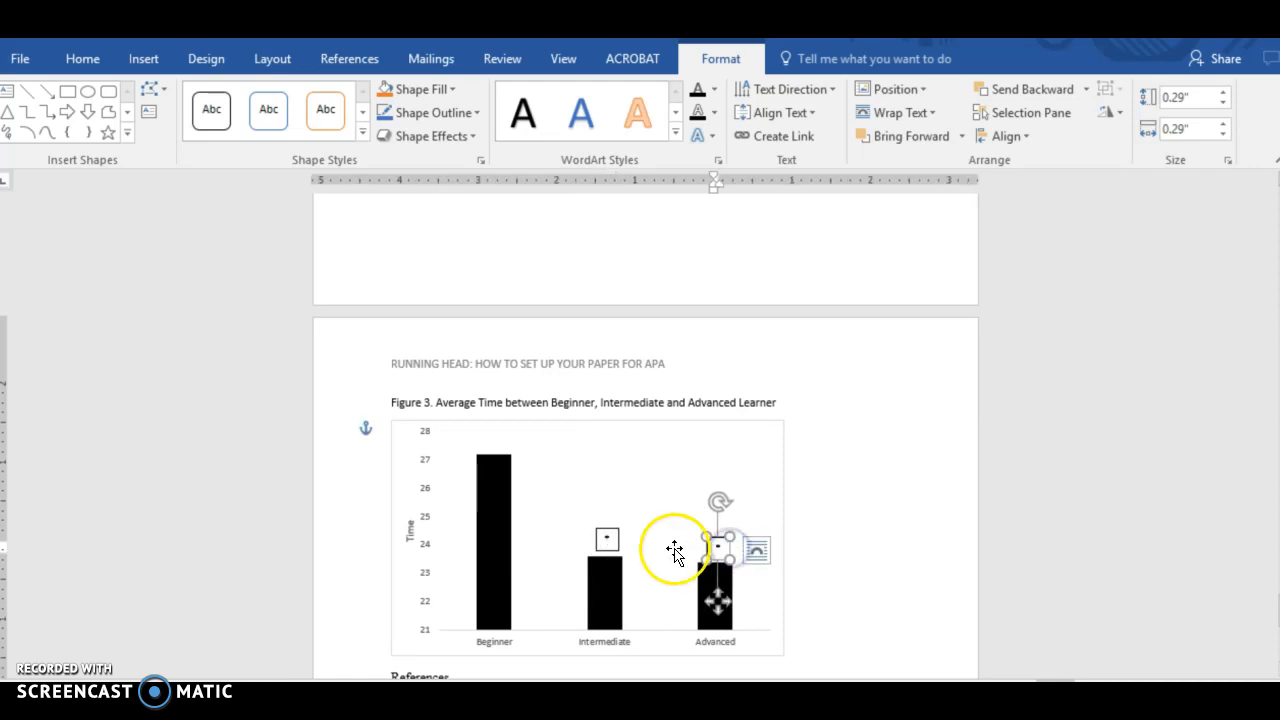
Step: Remove the shape outline from both asterisk text boxes and deselect them
{"action": "left_click", "coordinate": [619, 546], "text": "shift"}
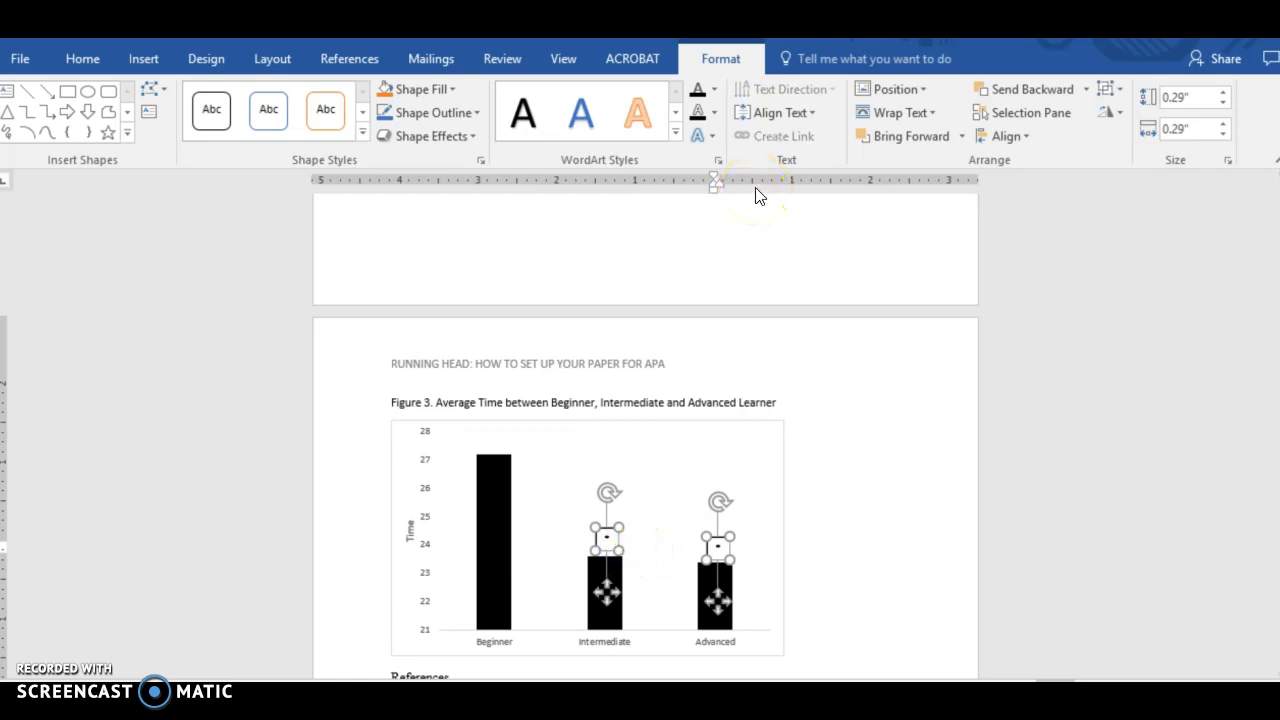
{"action": "left_click", "coordinate": [478, 111]}
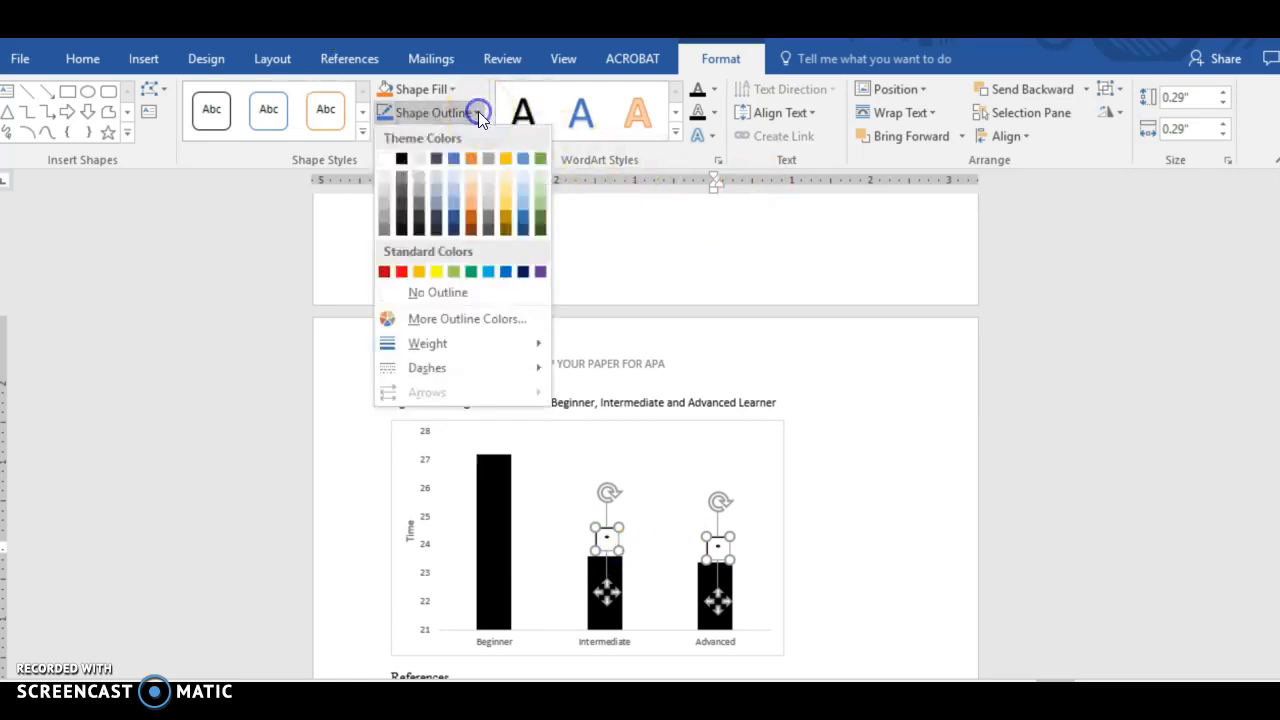
{"action": "left_click", "coordinate": [398, 292]}
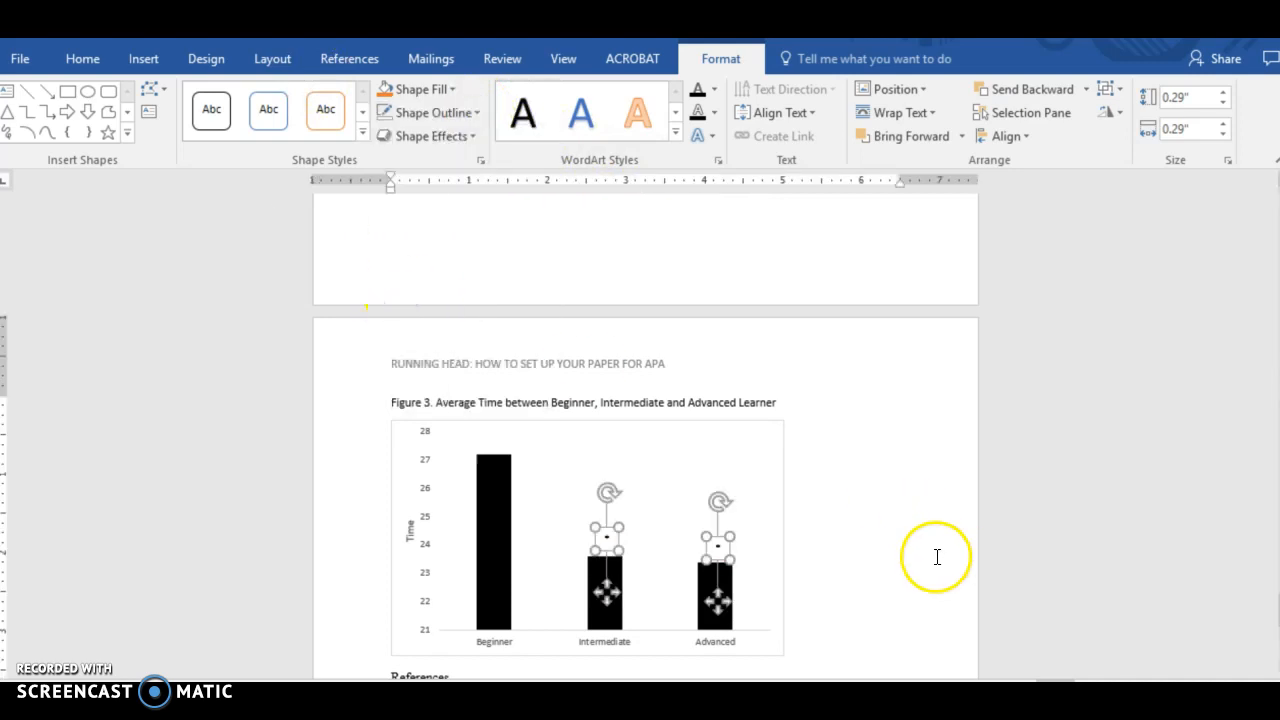
{"action": "left_click", "coordinate": [920, 560]}
Step: Apply the Caption style to the whole Figure 3 caption line
{"action": "left_click", "coordinate": [743, 402]}
{"action": "left_click_drag", "start_coordinate": [743, 402], "coordinate": [392, 398]}
{"action": "left_click", "coordinate": [1104, 113]}
{"action": "left_click", "coordinate": [1104, 113]}
{"action": "left_click", "coordinate": [990, 118]}
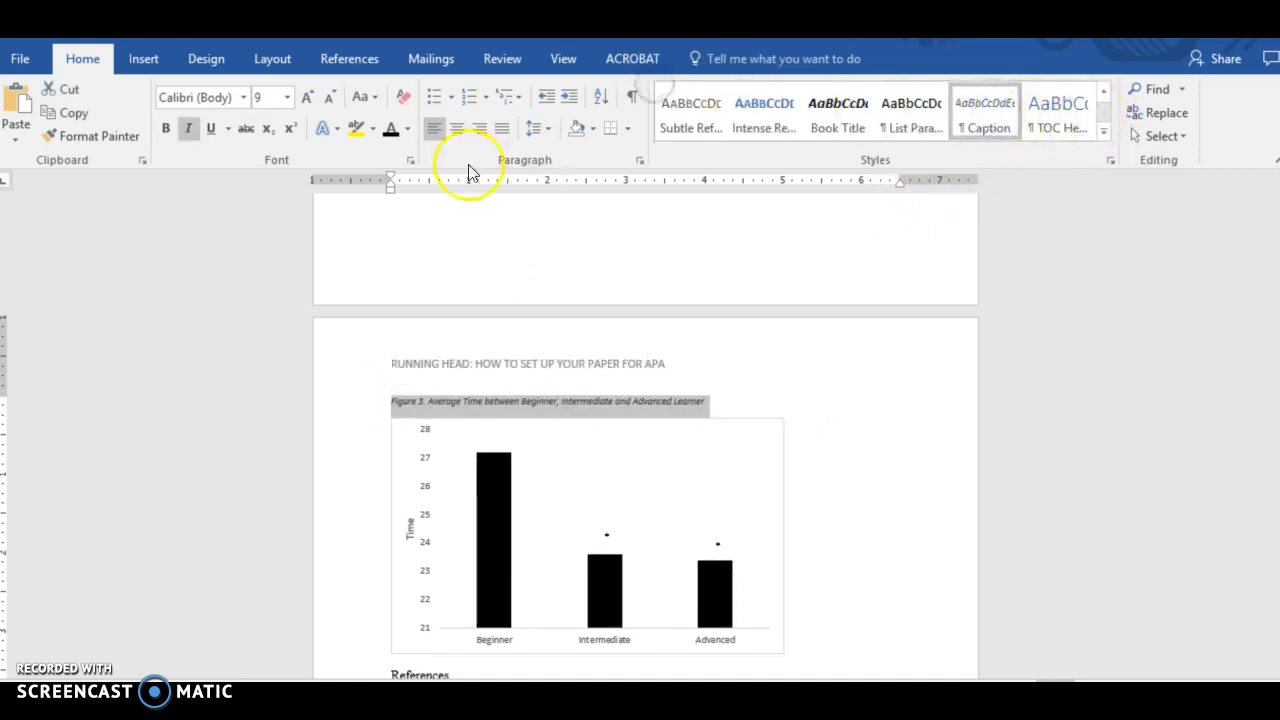
Step: Format the Figure 3 caption in Times New Roman, size 12, without italics
{"action": "left_click", "coordinate": [243, 97]}
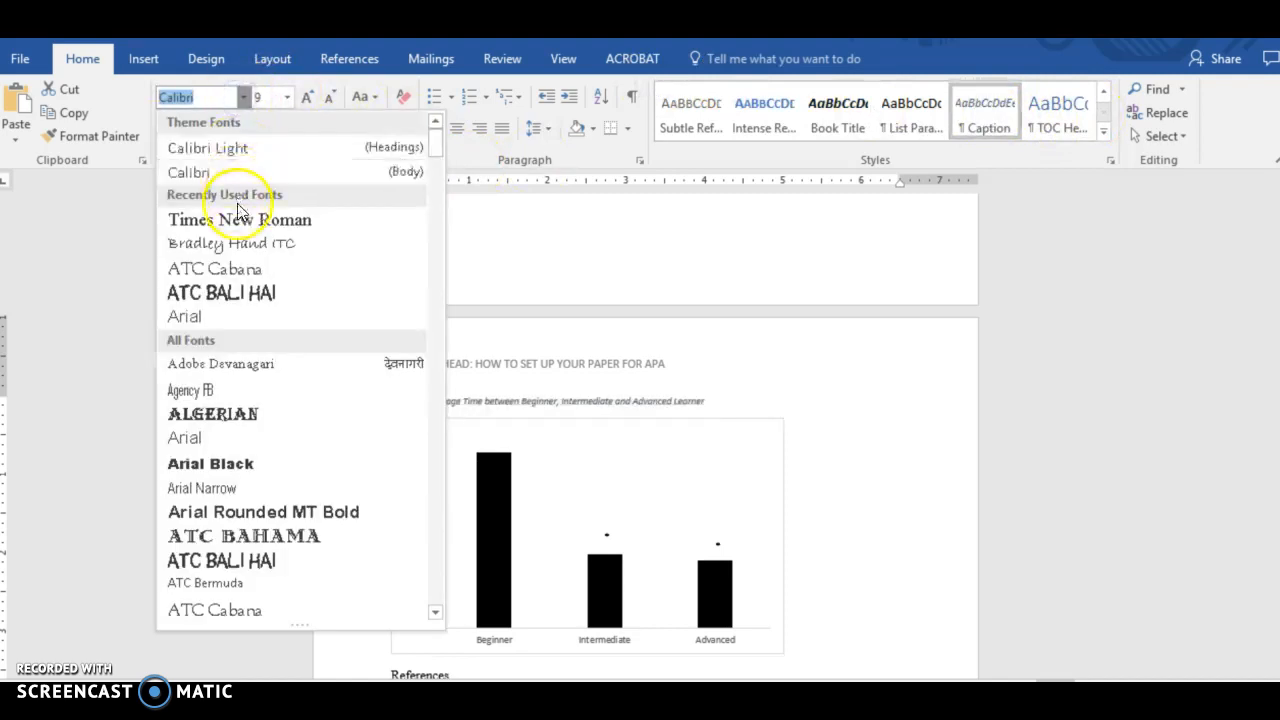
{"action": "left_click", "coordinate": [240, 219]}
{"action": "left_click", "coordinate": [287, 97]}
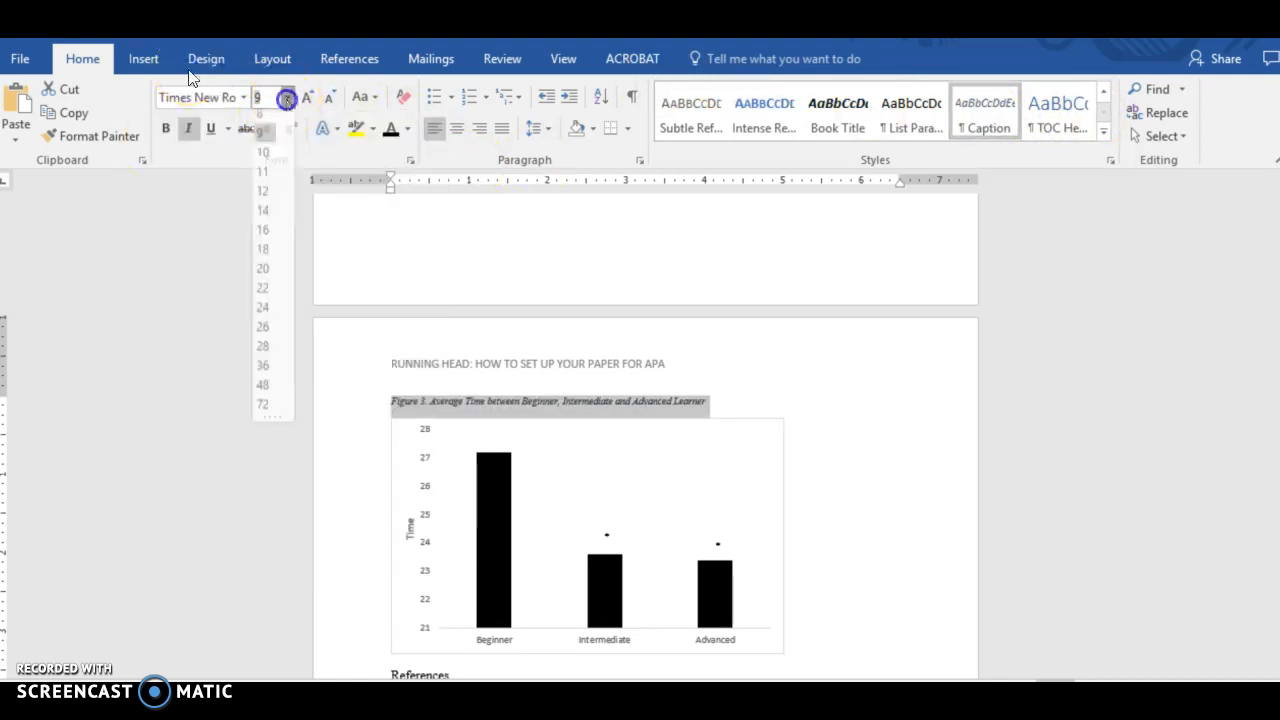
{"action": "left_click", "coordinate": [263, 198]}
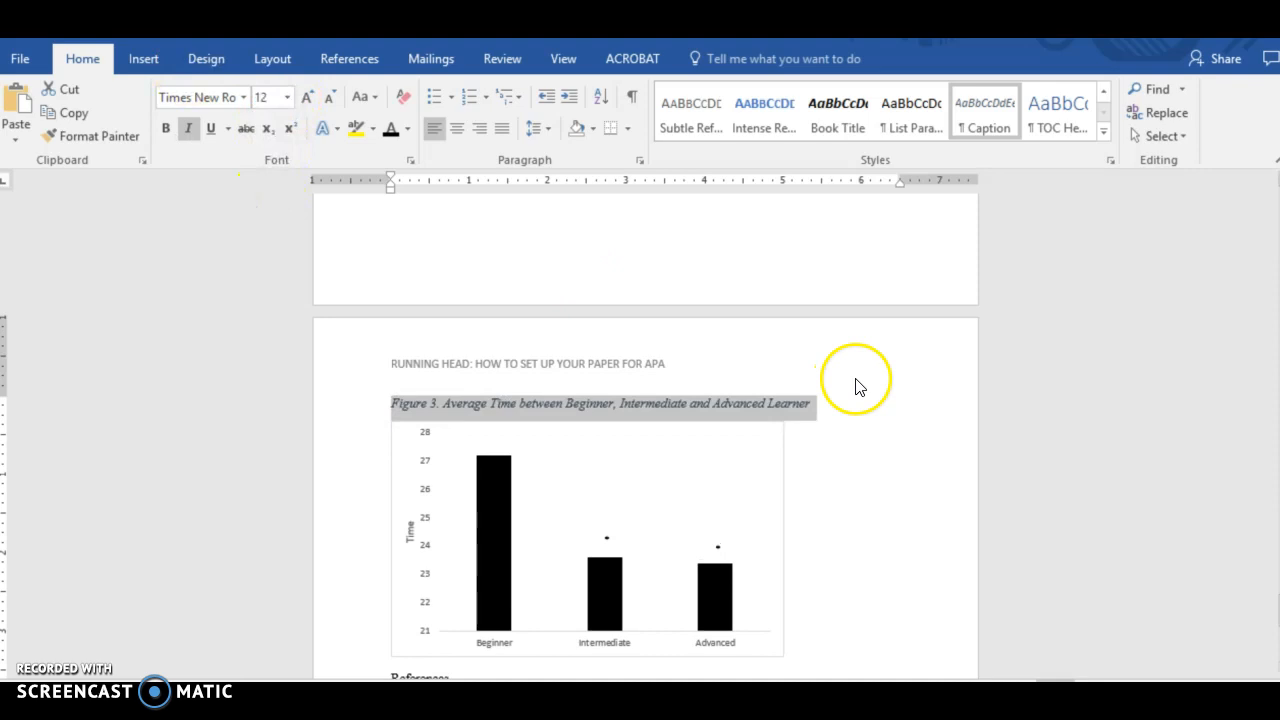
{"action": "left_click", "coordinate": [188, 128]}
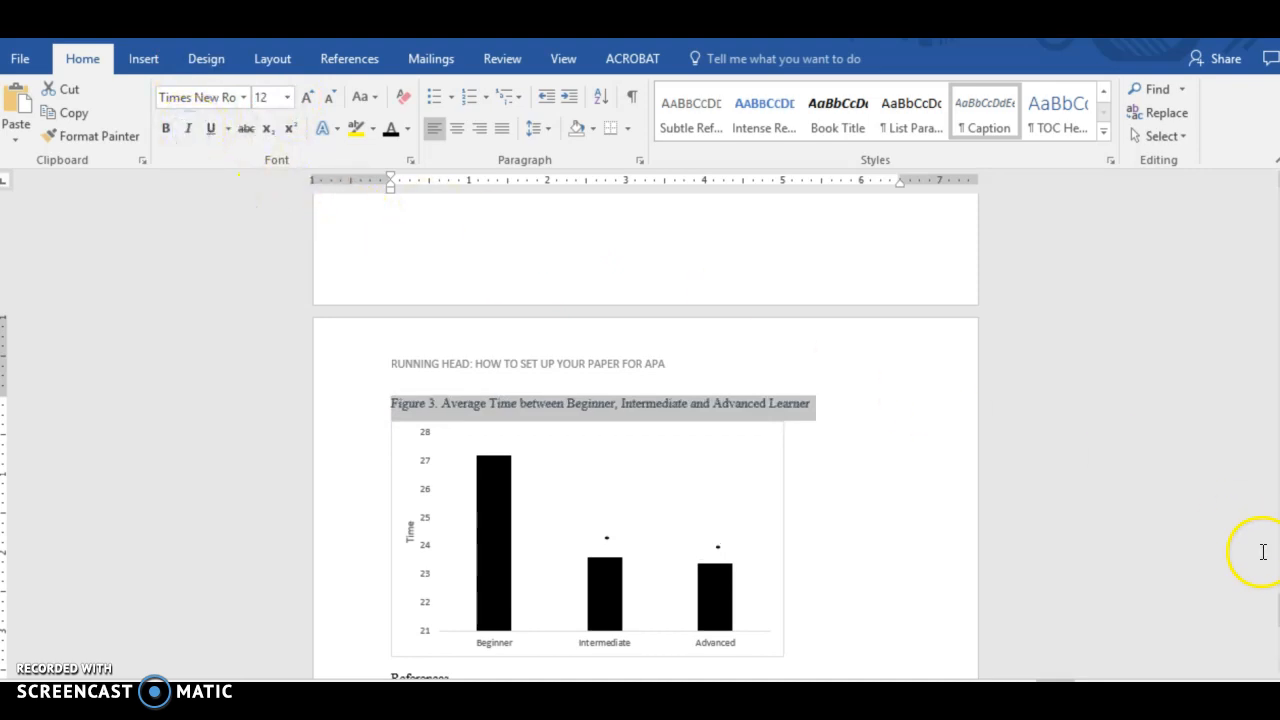
Step: Update the entire table of figures listing Figure 1 and Figure 2, not just its page numbers
{"action": "left_click_drag", "start_coordinate": [1276, 610], "coordinate": [1276, 354]}
{"action": "left_click", "coordinate": [888, 470]}
{"action": "left_click", "coordinate": [785, 388]}
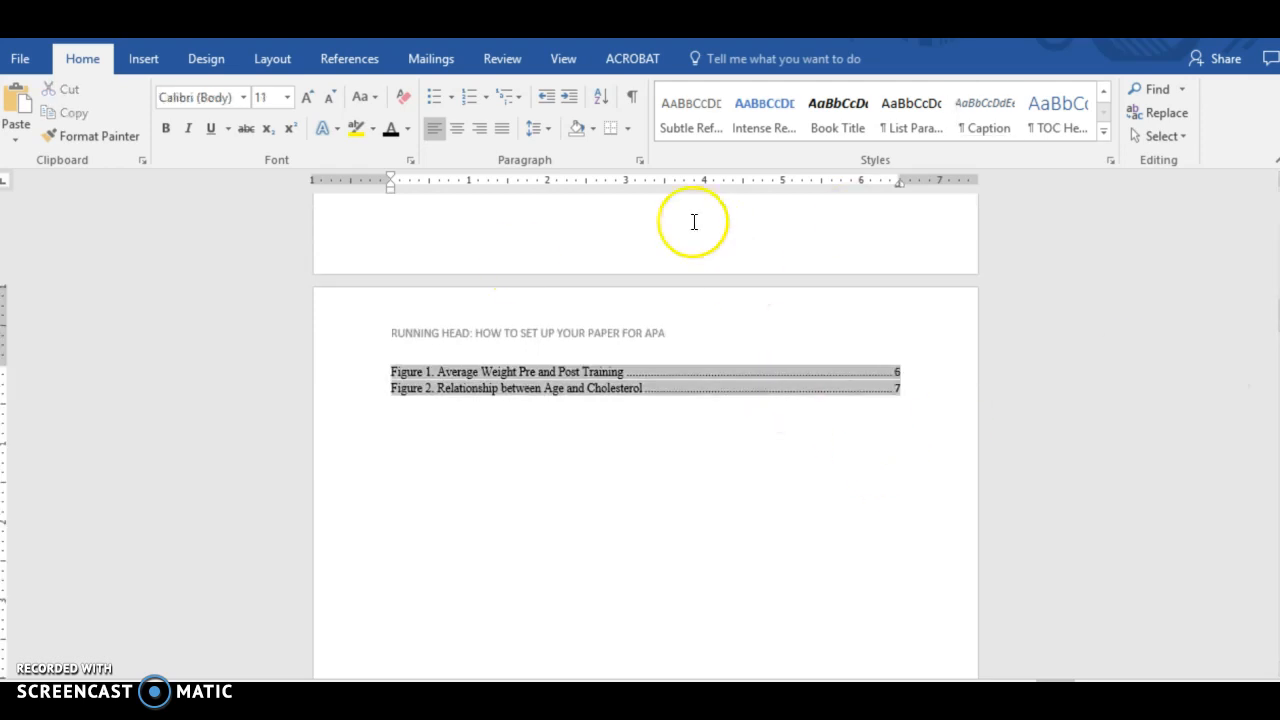
{"action": "left_click", "coordinate": [370, 62]}
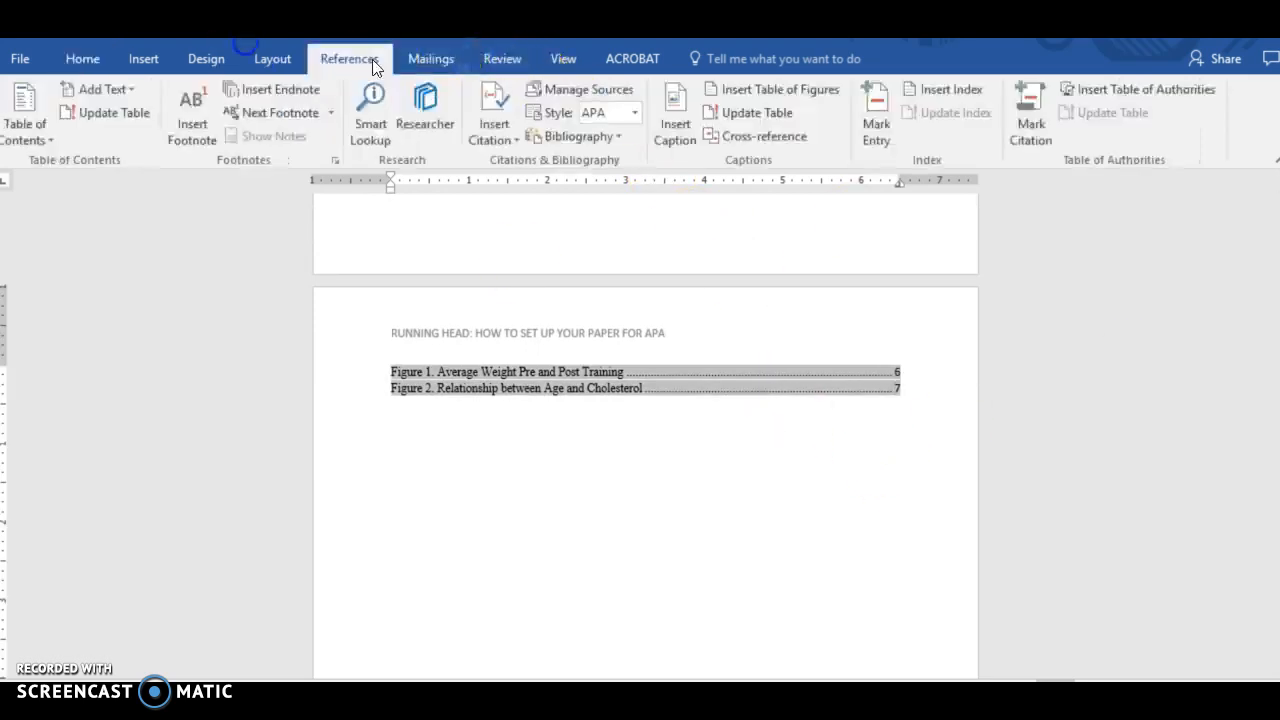
{"action": "left_click", "coordinate": [740, 112]}
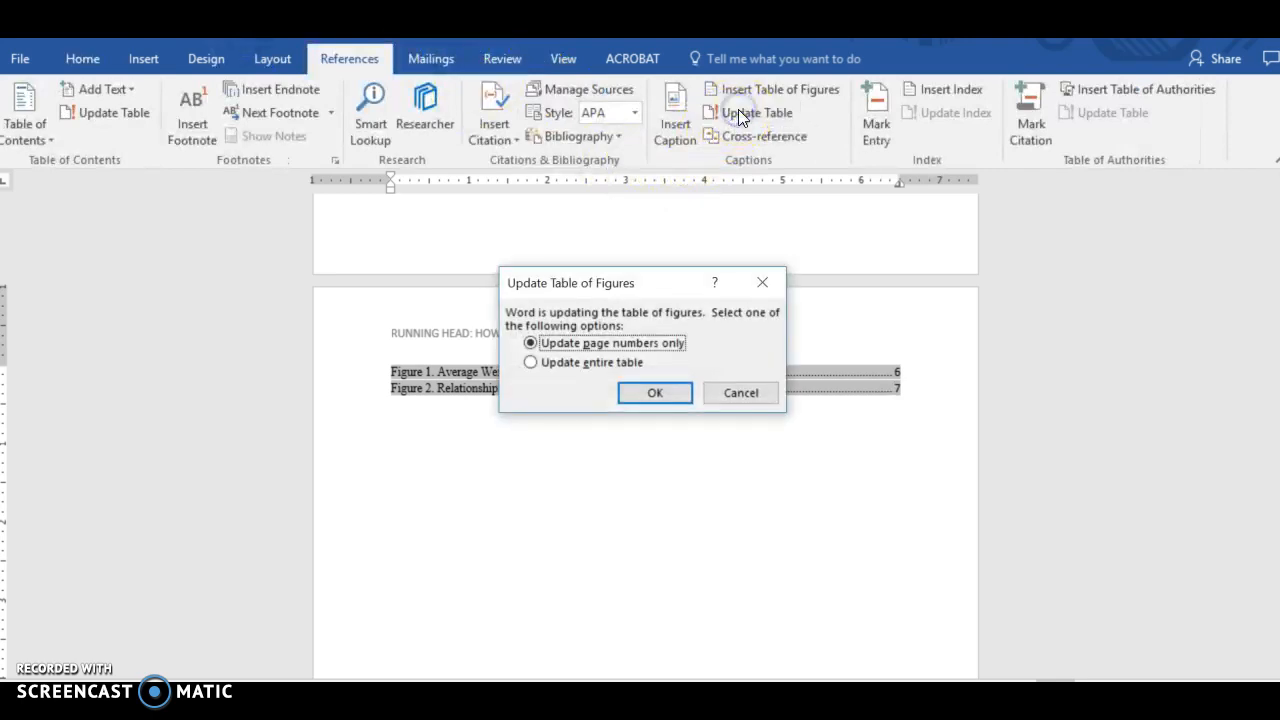
{"action": "left_click", "coordinate": [598, 361]}
{"action": "left_click", "coordinate": [640, 390]}
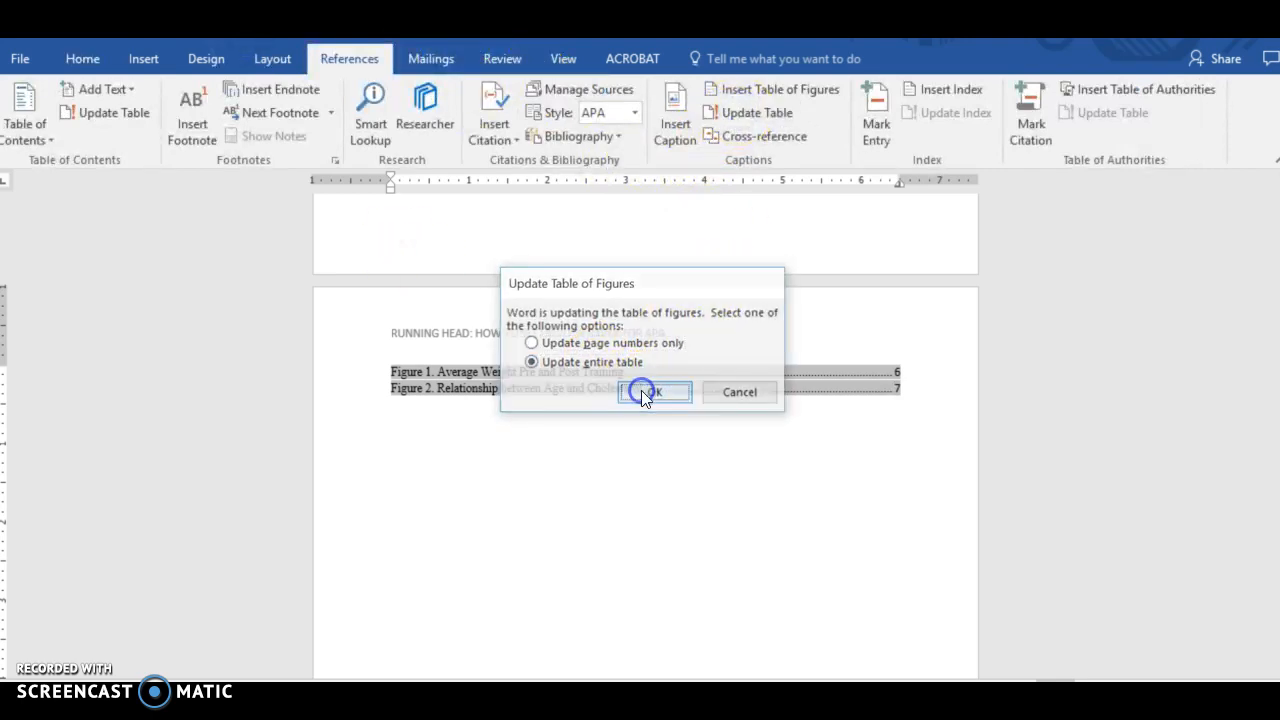